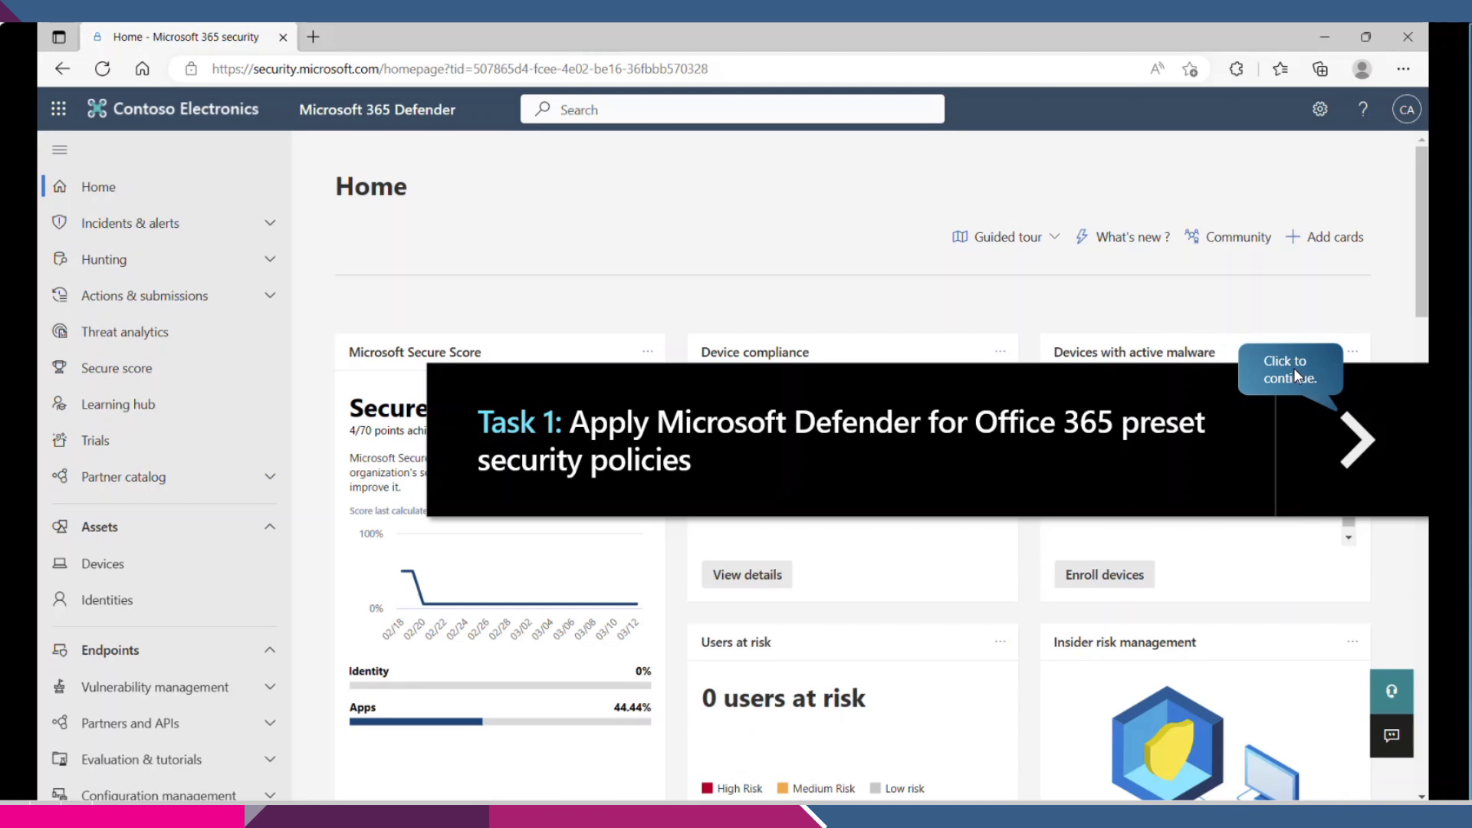
- Dismiss the task banner and go through Policies & rules and Threat policies to Preset security policies
left_click(1356, 442)
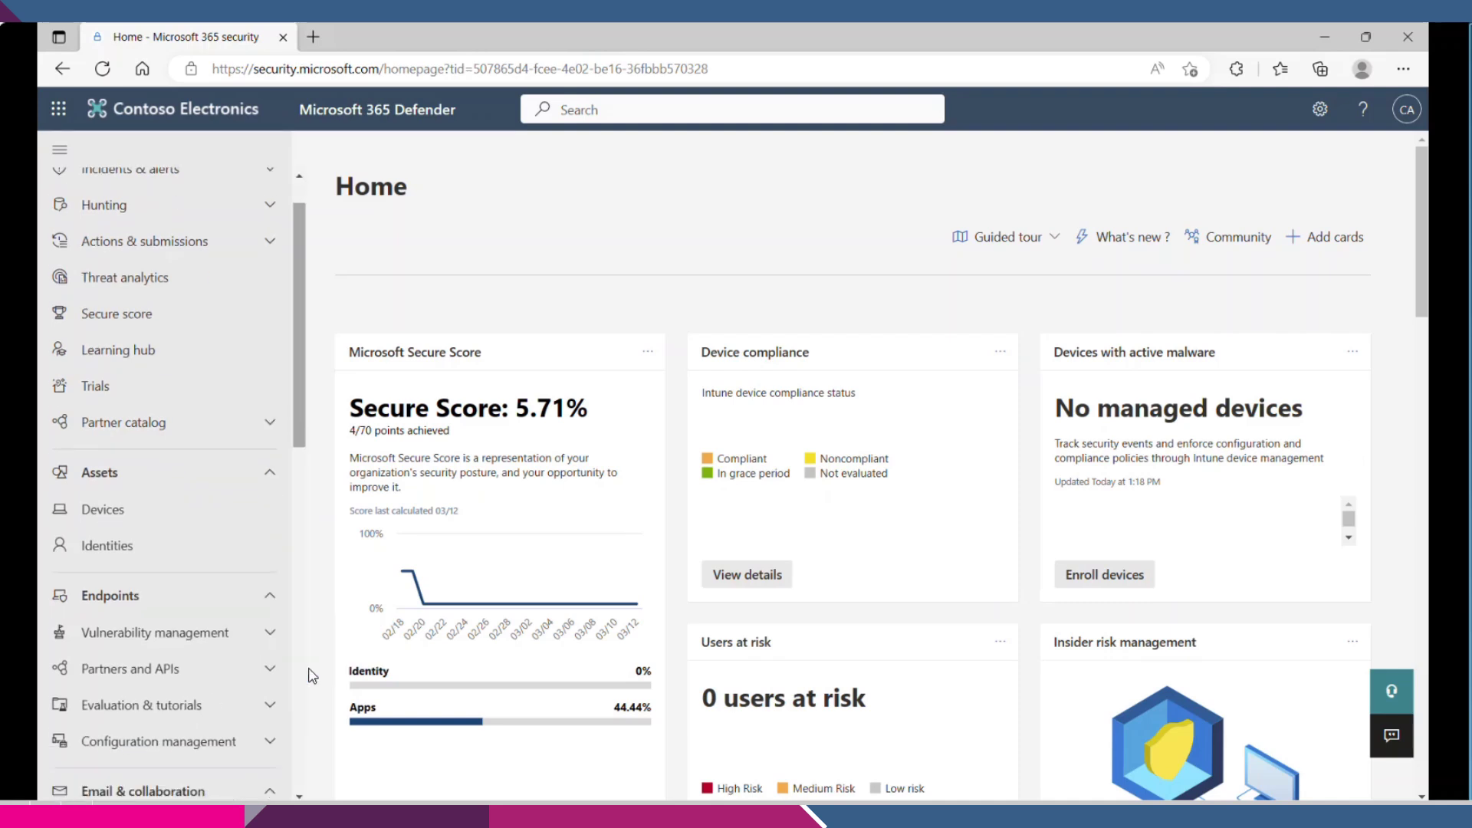
scroll(312, 675, "down", 8)
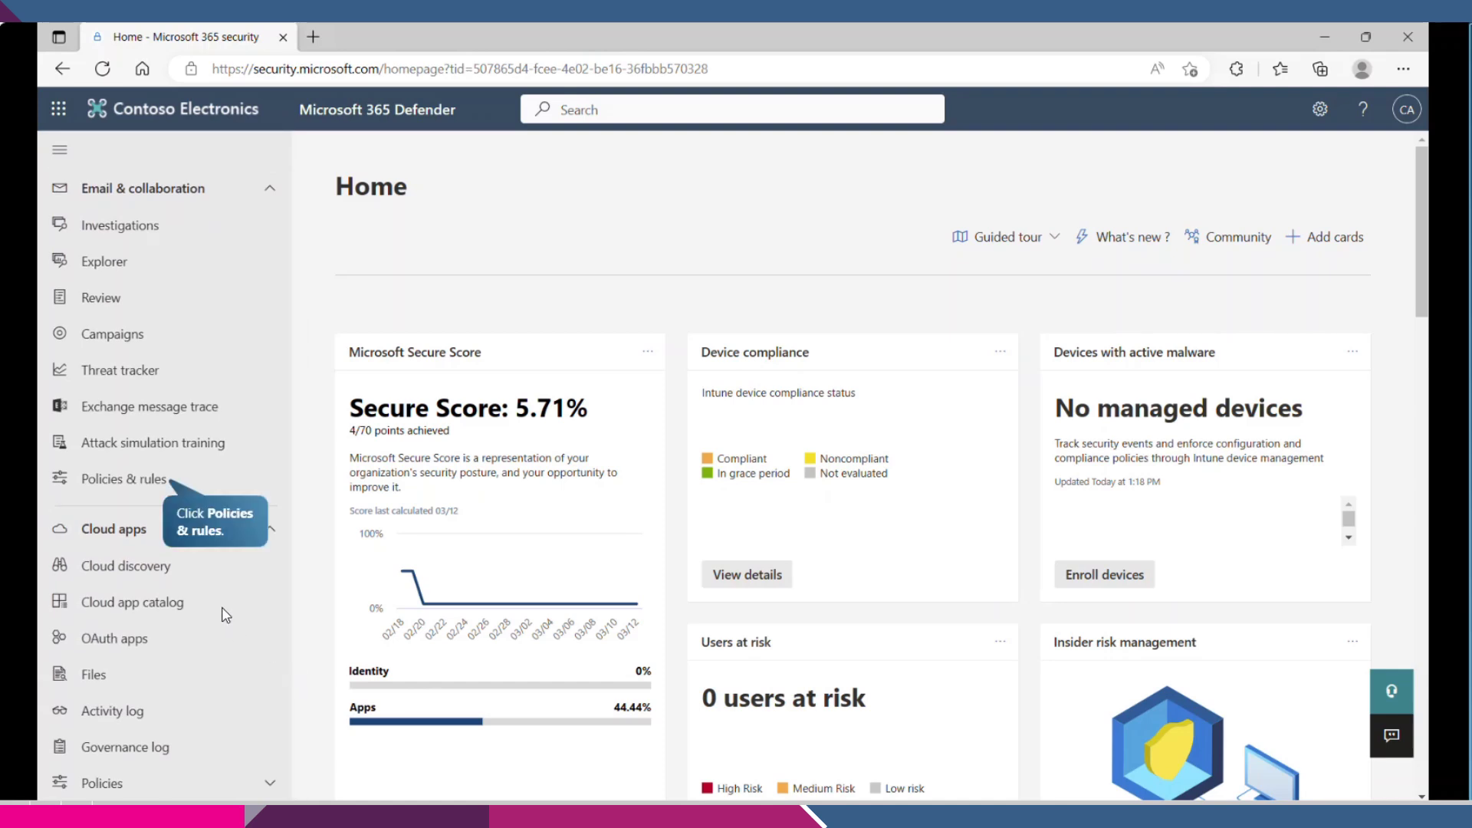
left_click(140, 480)
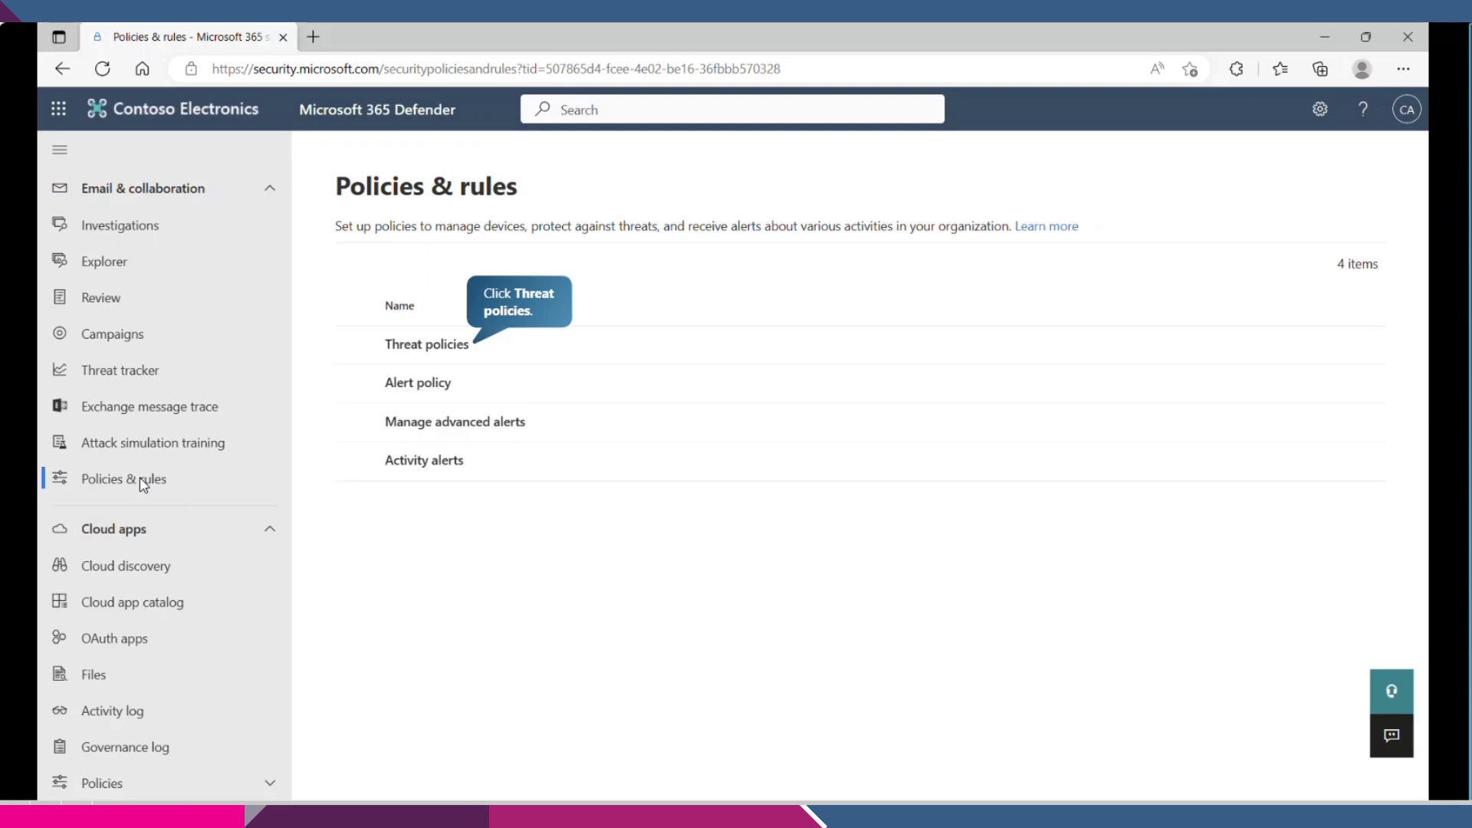
left_click(420, 345)
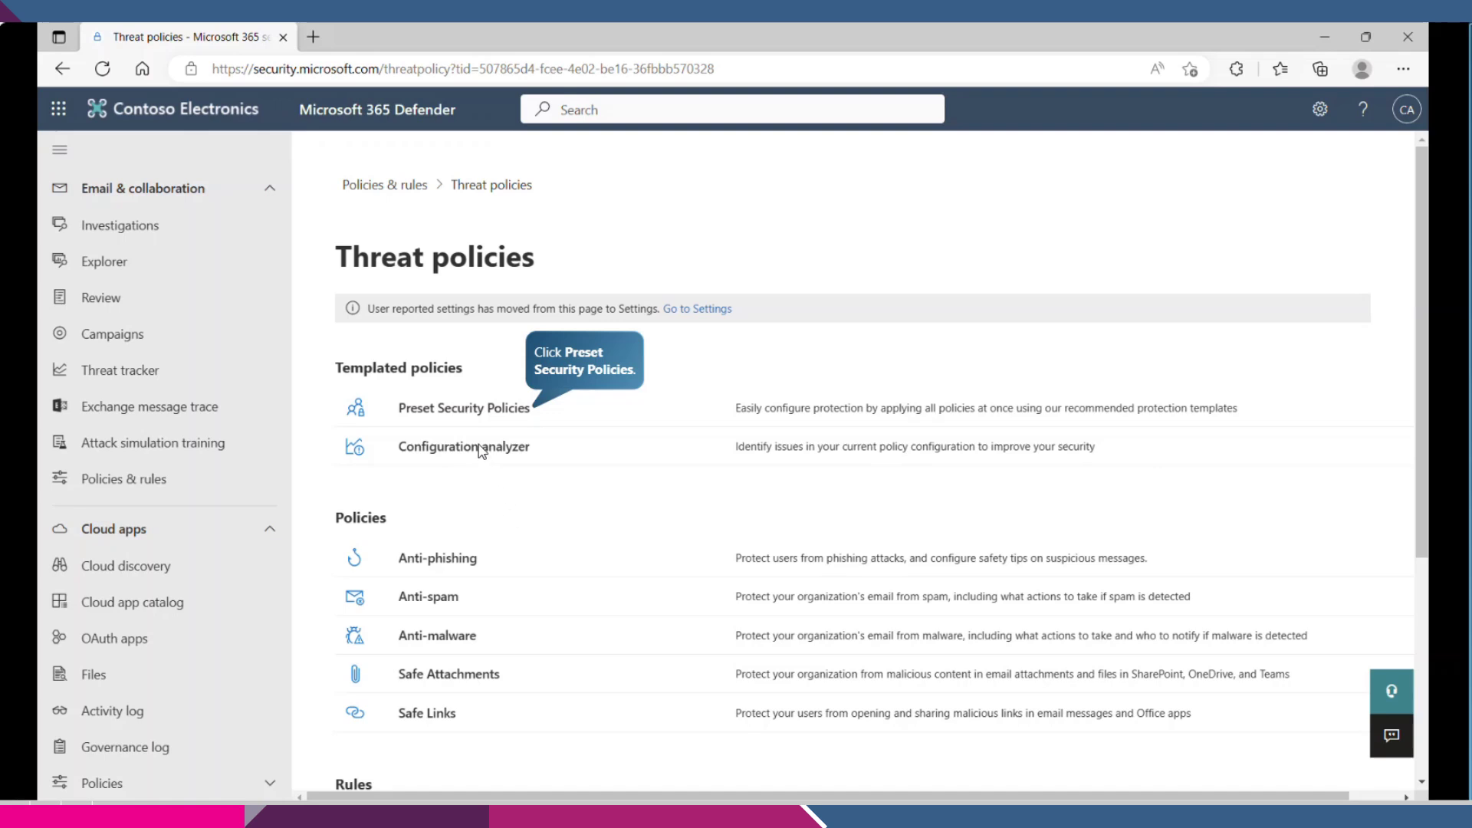
left_click(470, 409)
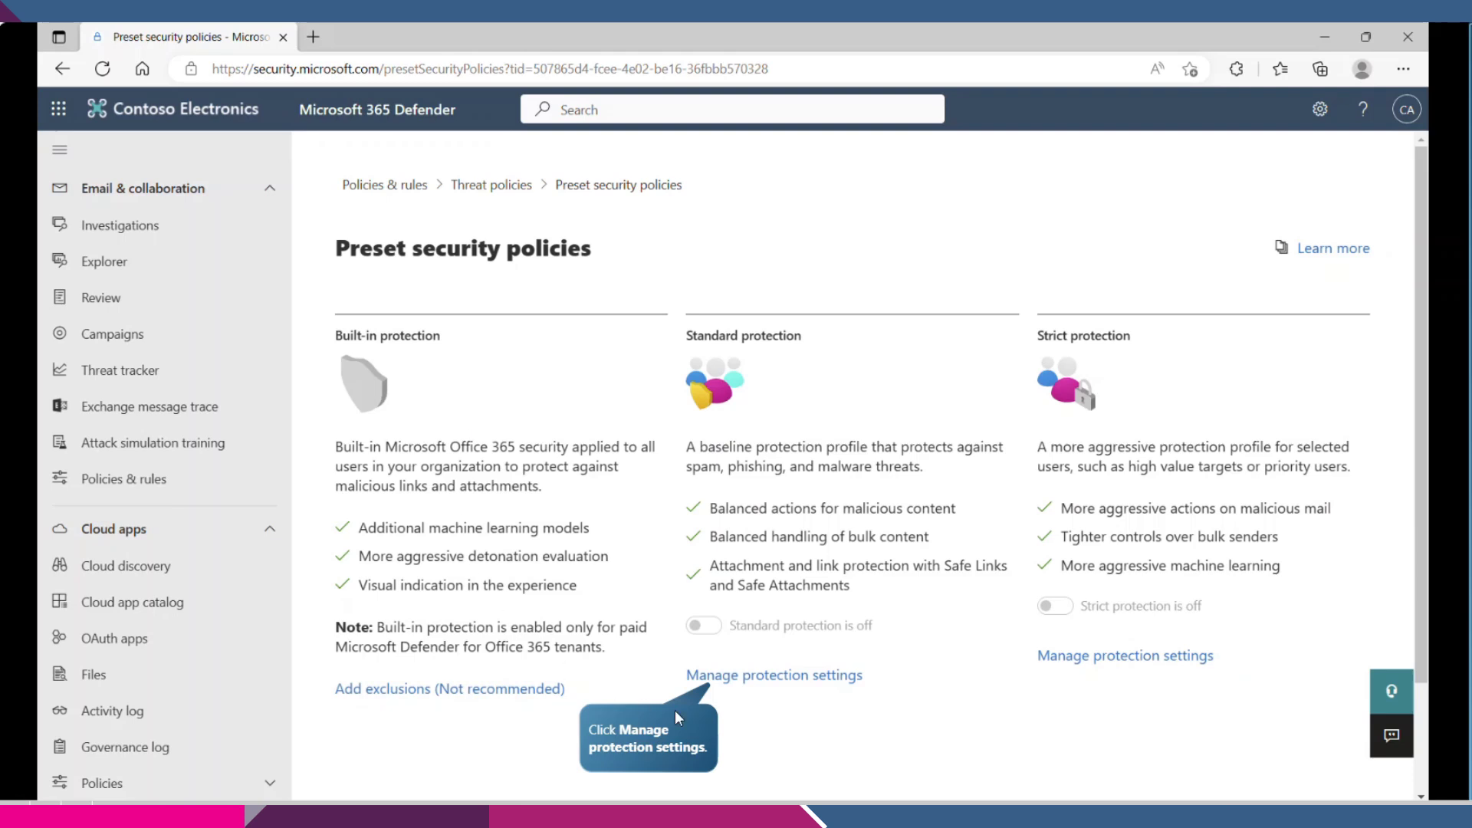
- Limit Standard protection's Exchange Online Protection to the tenant's suggested onmicrosoft.com domain via Specific recipients
left_click(759, 676)
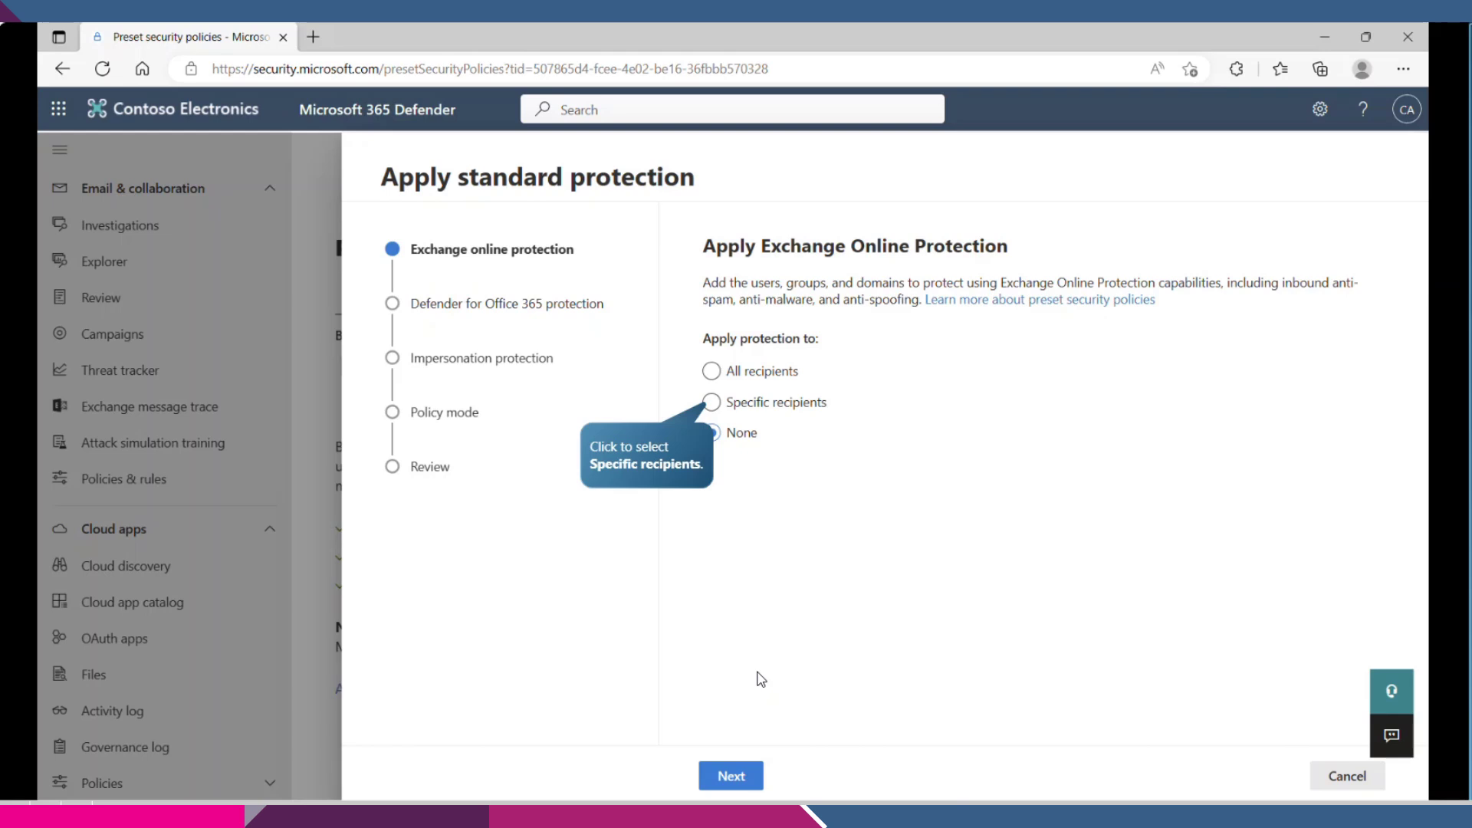
left_click(712, 403)
left_click(712, 403)
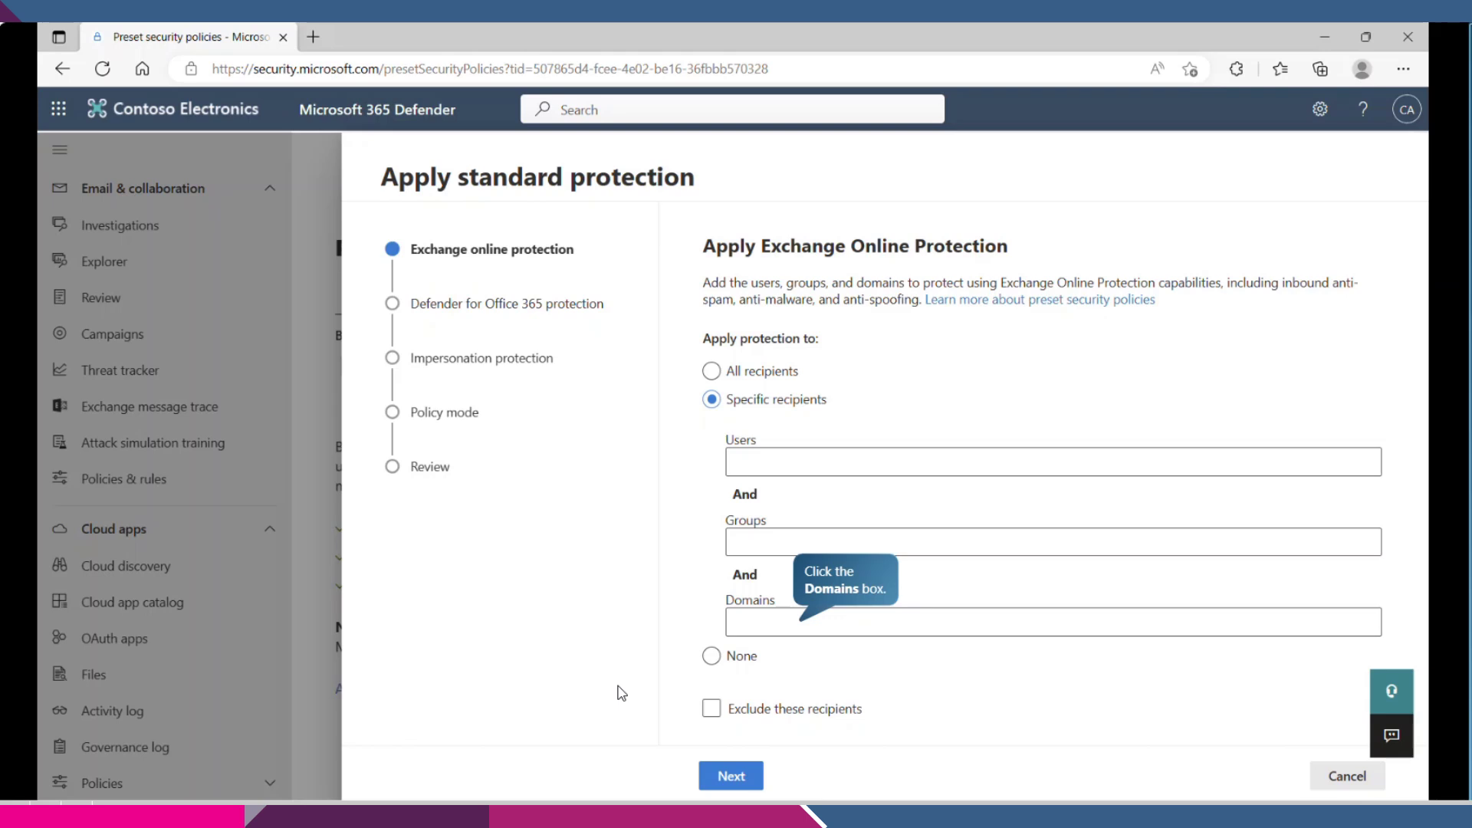
left_click(781, 622)
type("WWL")
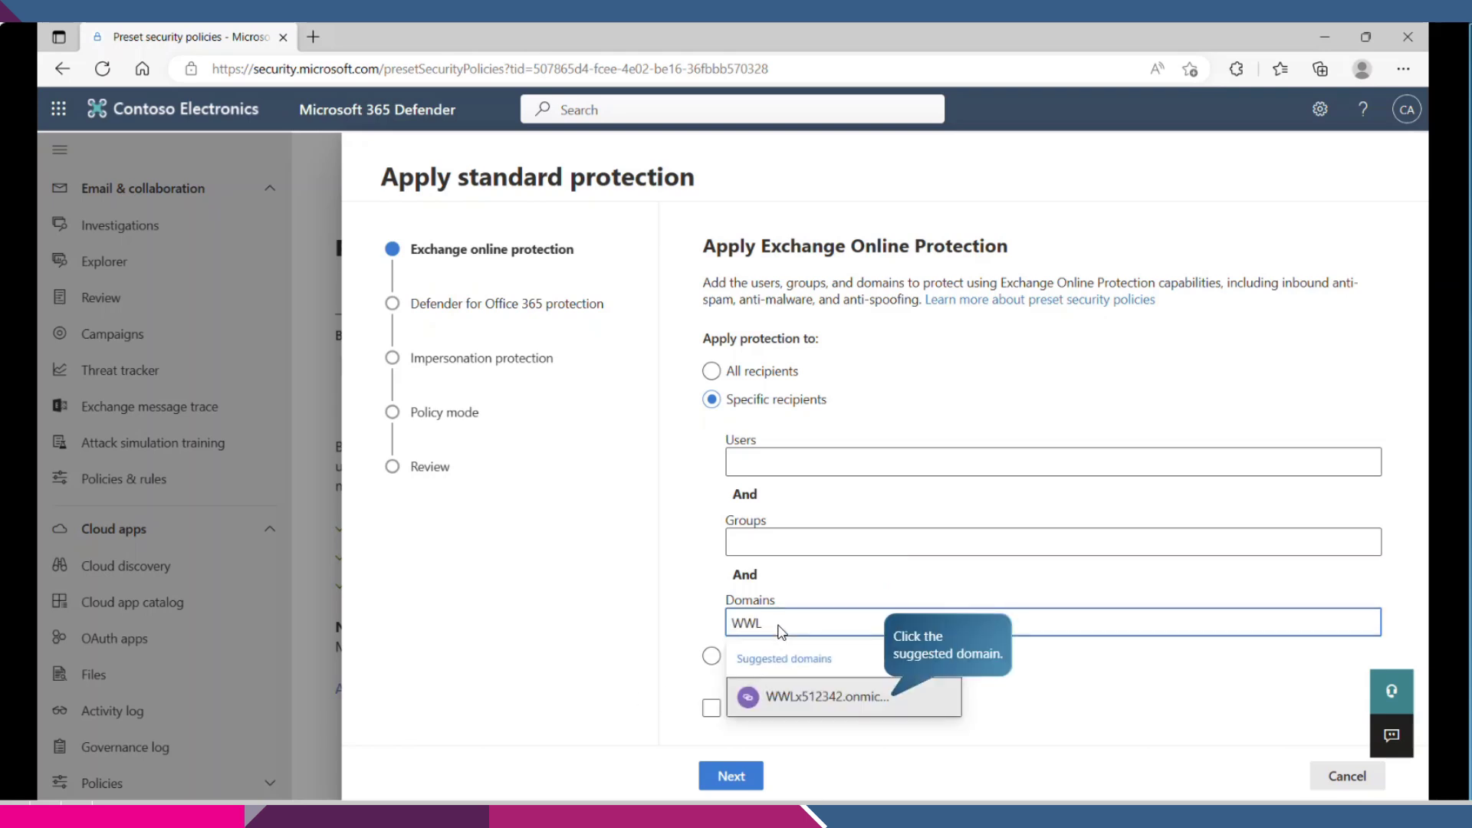
left_click(803, 694)
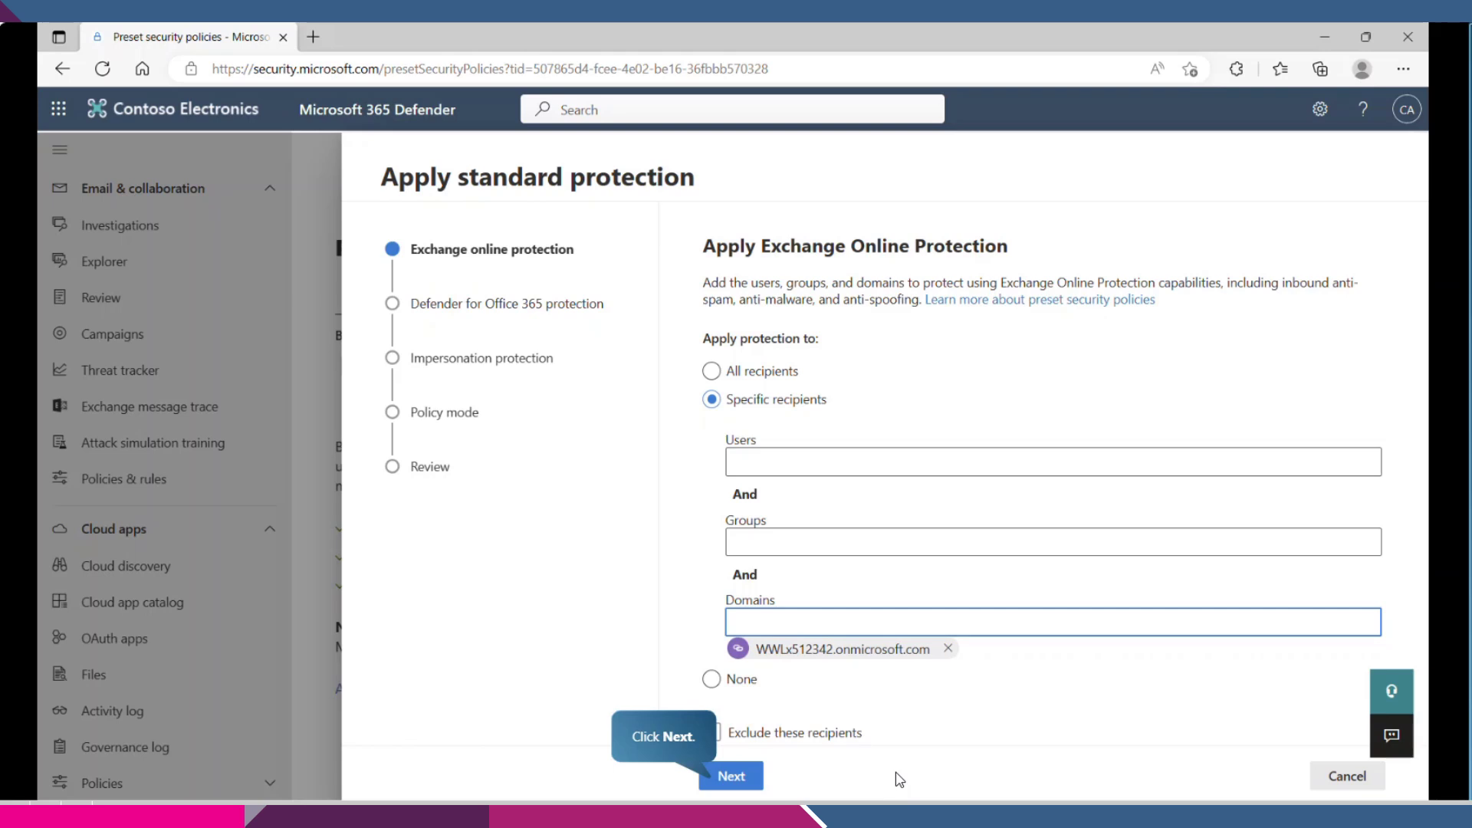
left_click(740, 770)
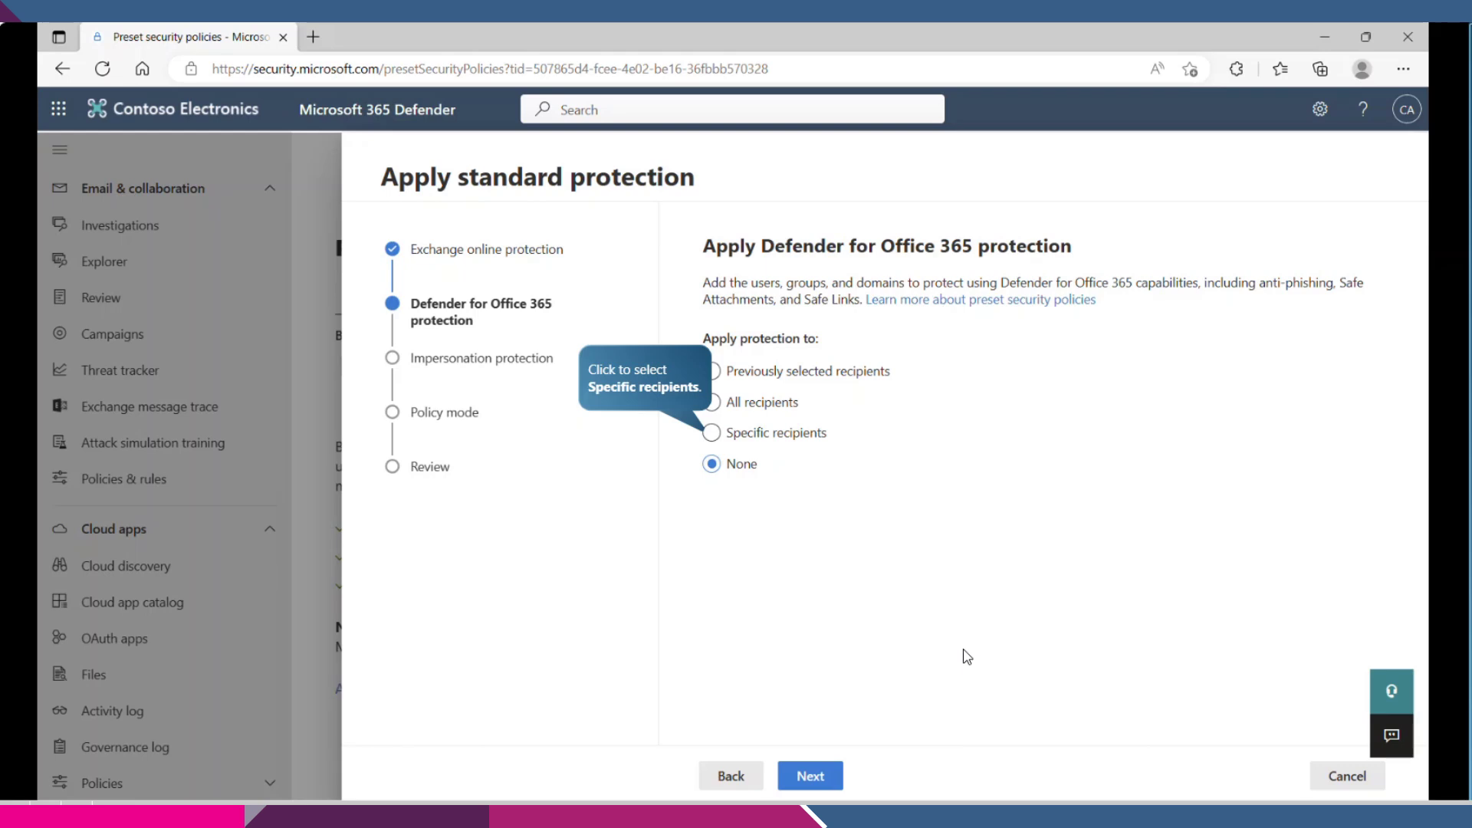
- Limit Defender for Office 365 Standard protection to the tenant's onmicrosoft.com domain via Specific recipients
left_click(711, 433)
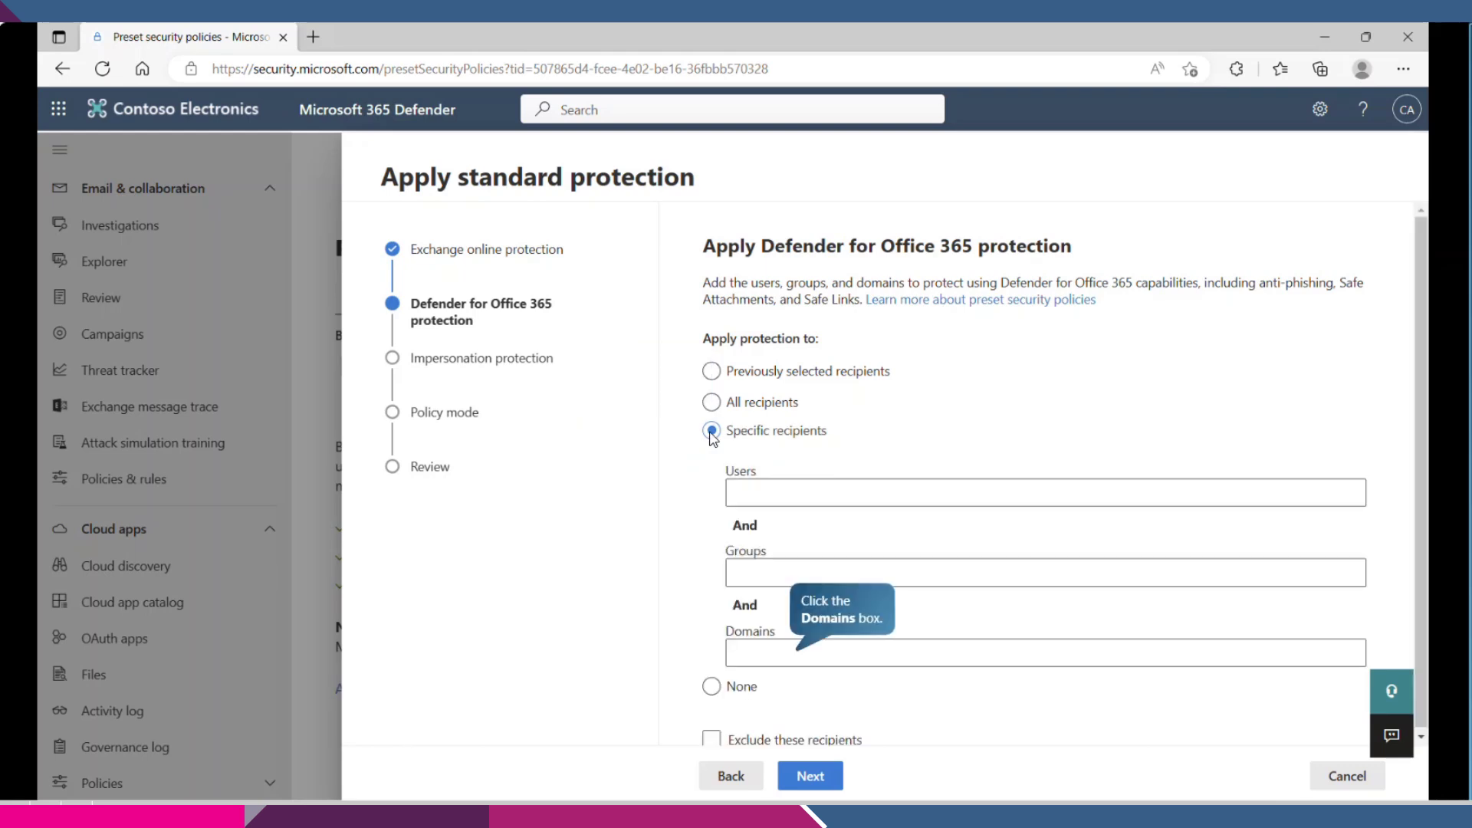
left_click(767, 656)
type("WWL")
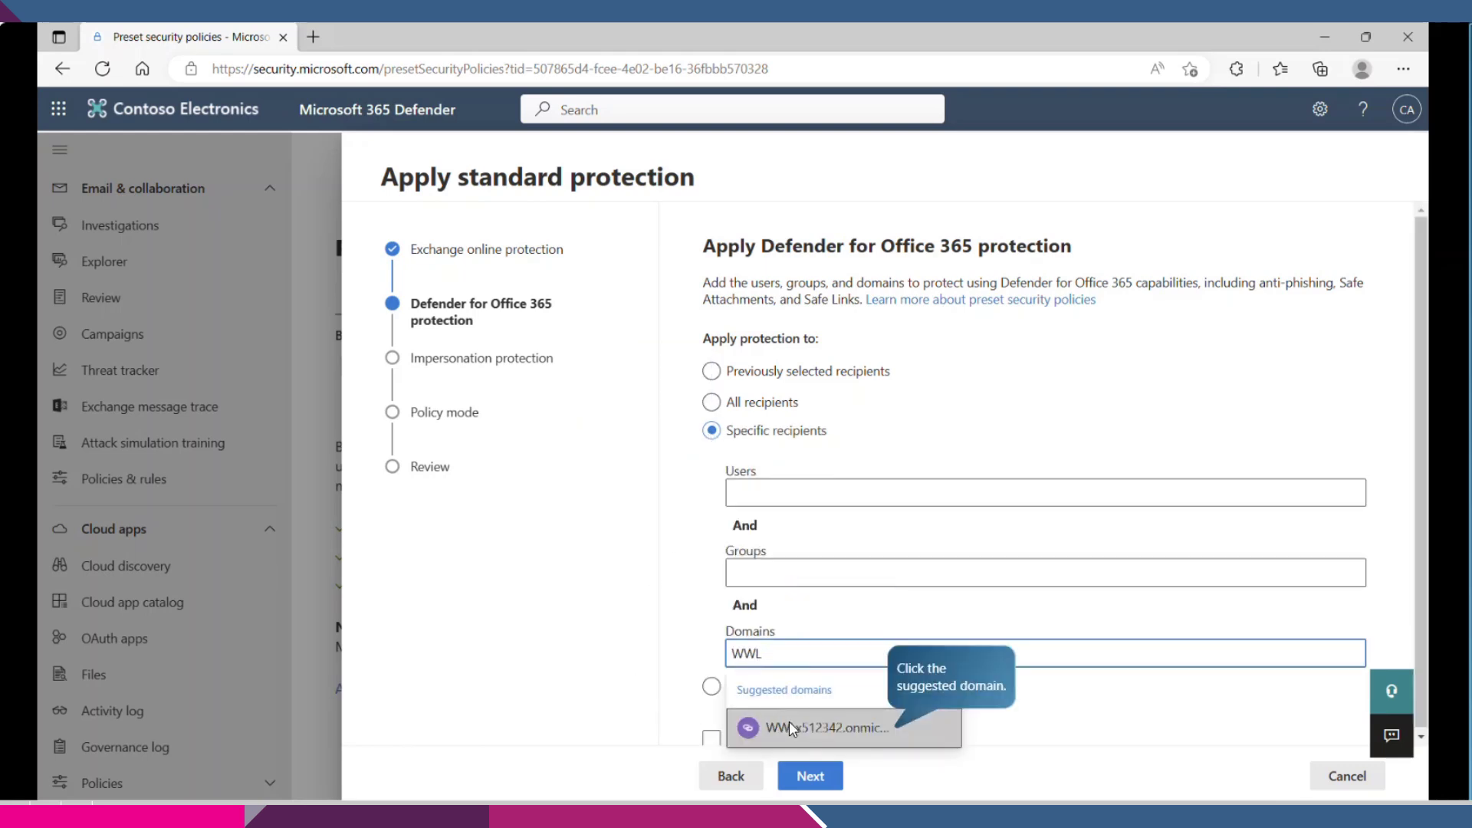
left_click(789, 725)
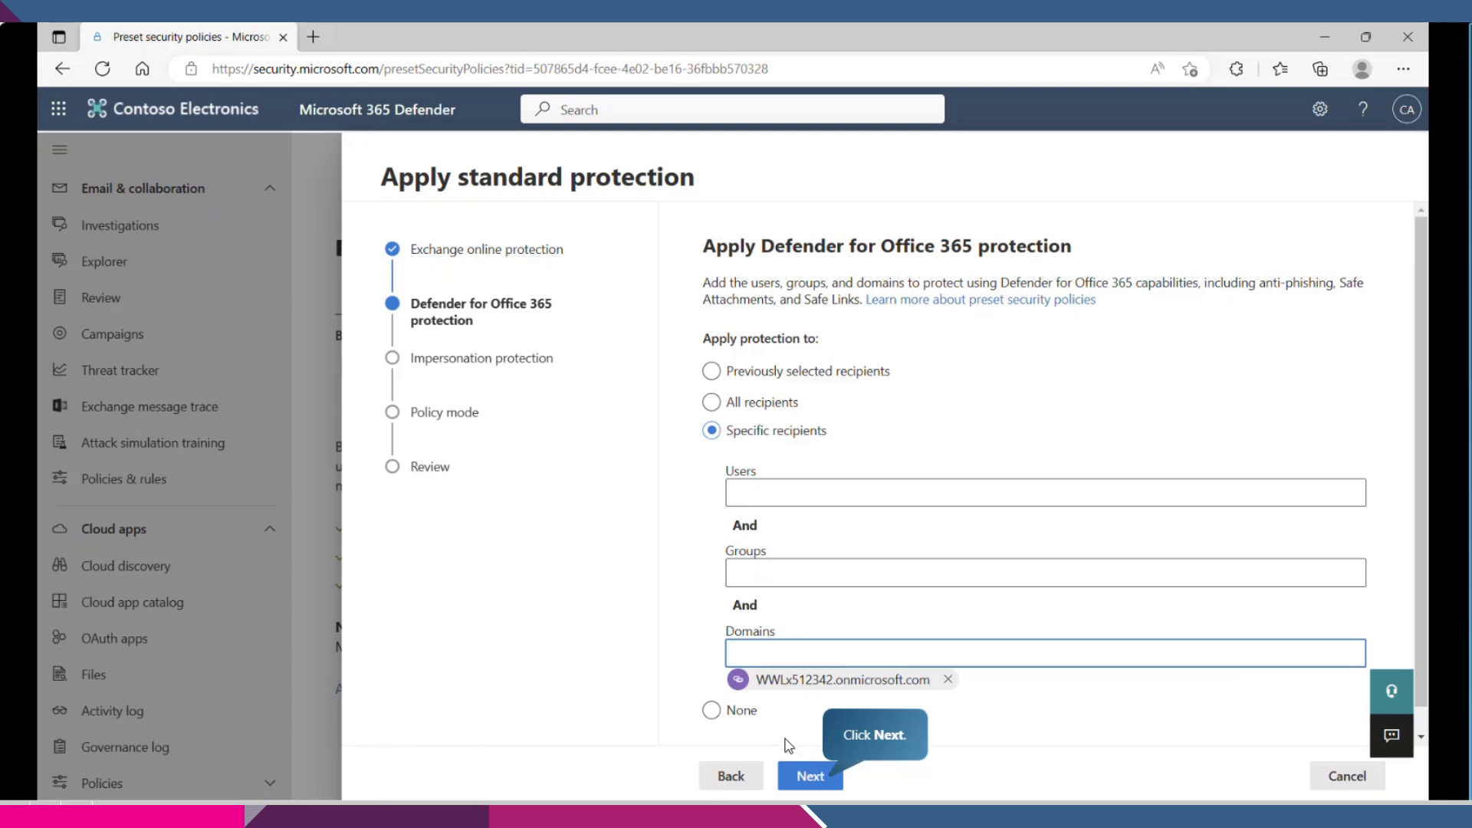
- Skip all impersonation entries, keep the policy on, and confirm Standard protection
left_click(810, 777)
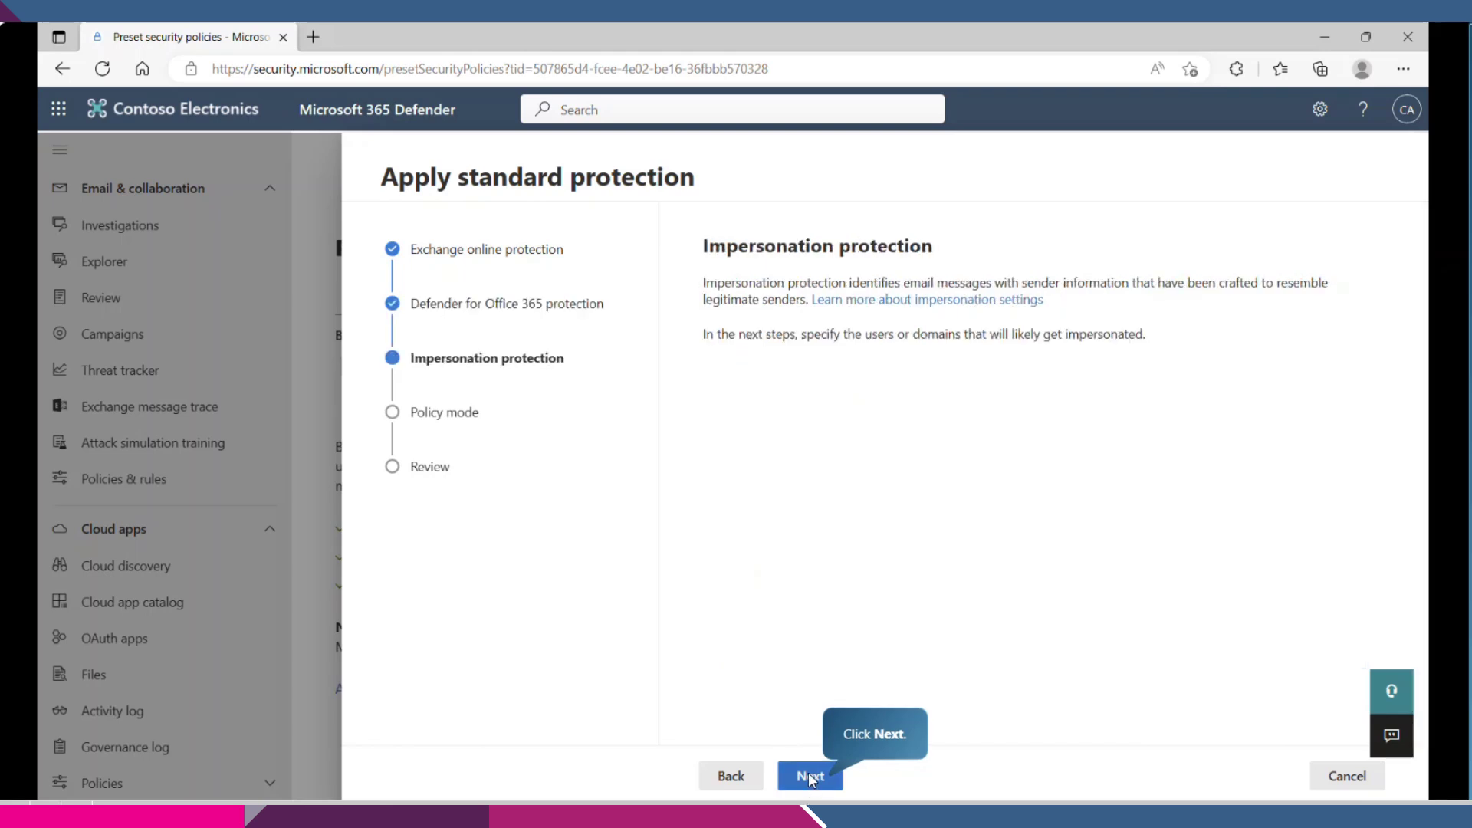
left_click(811, 777)
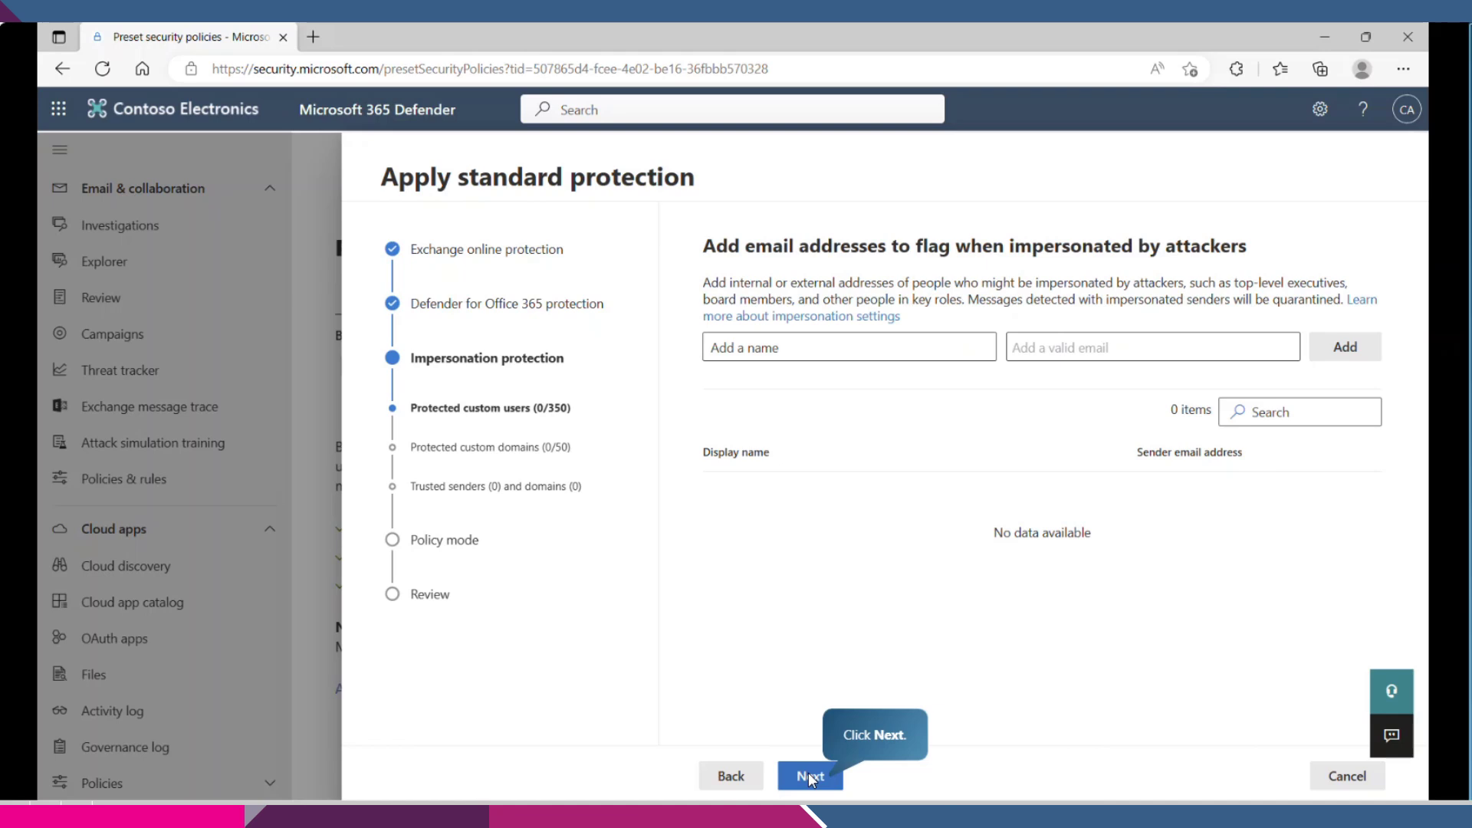
left_click(810, 778)
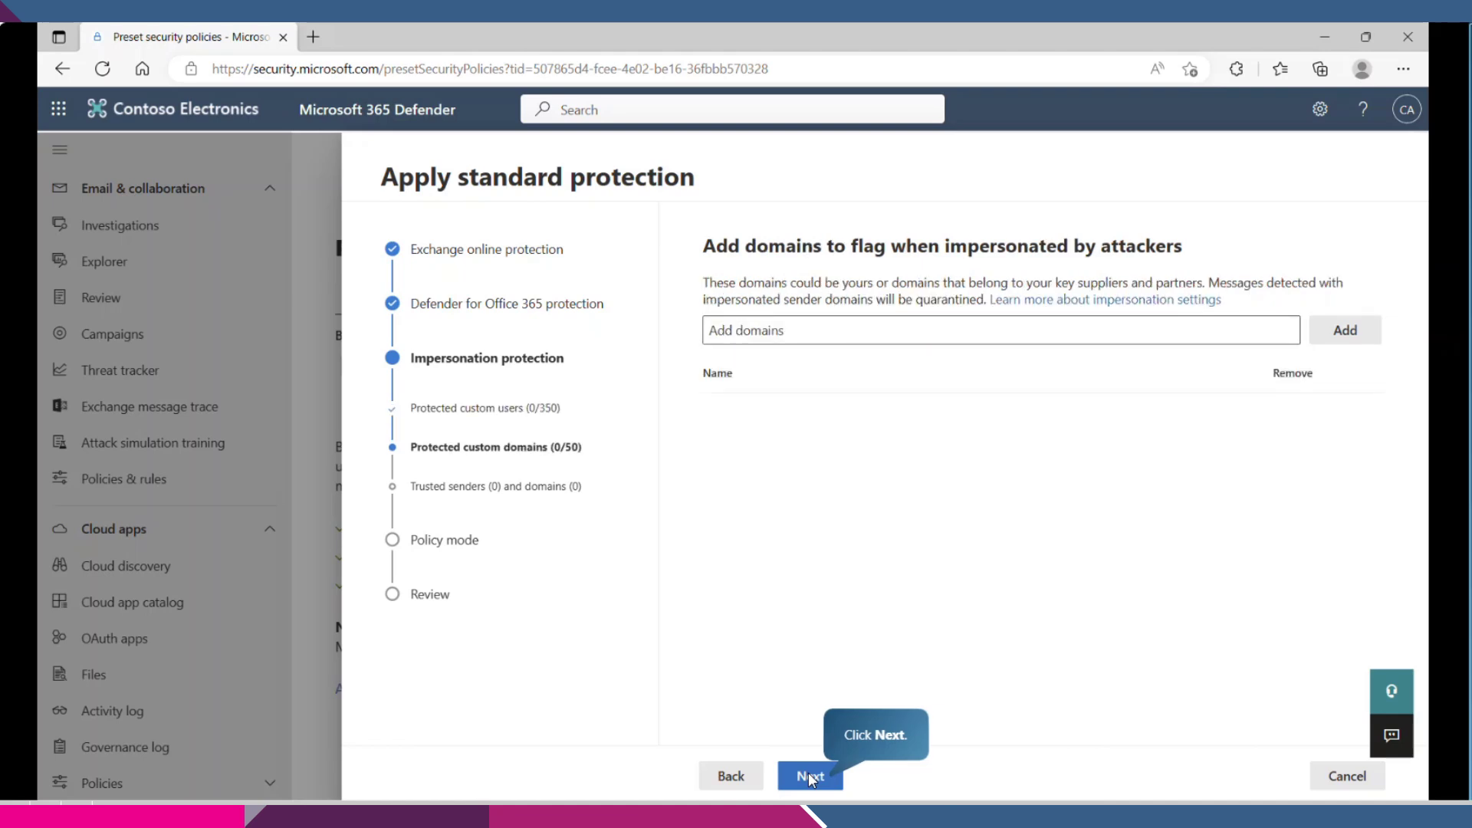
left_click(811, 777)
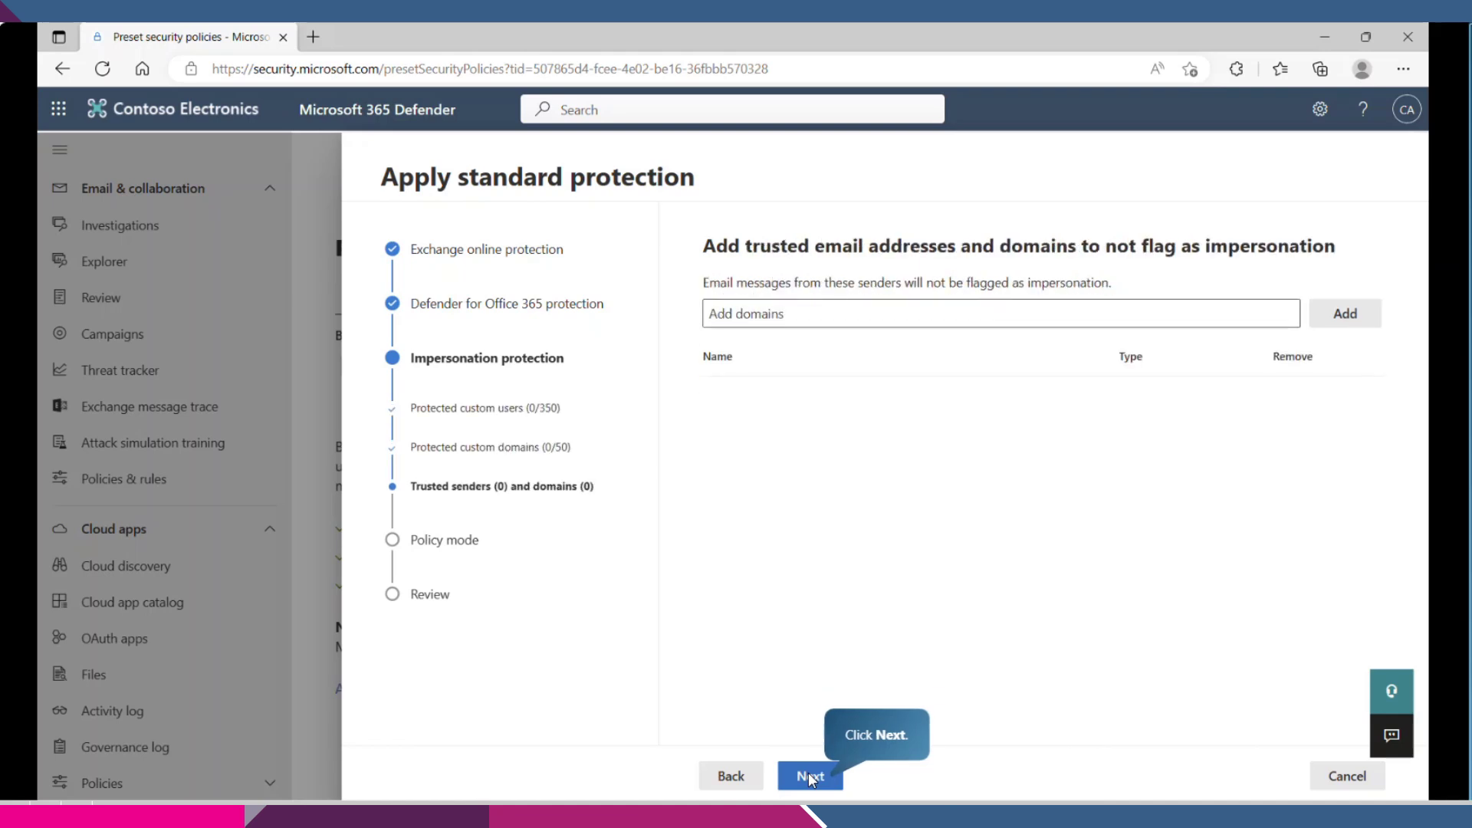
left_click(810, 777)
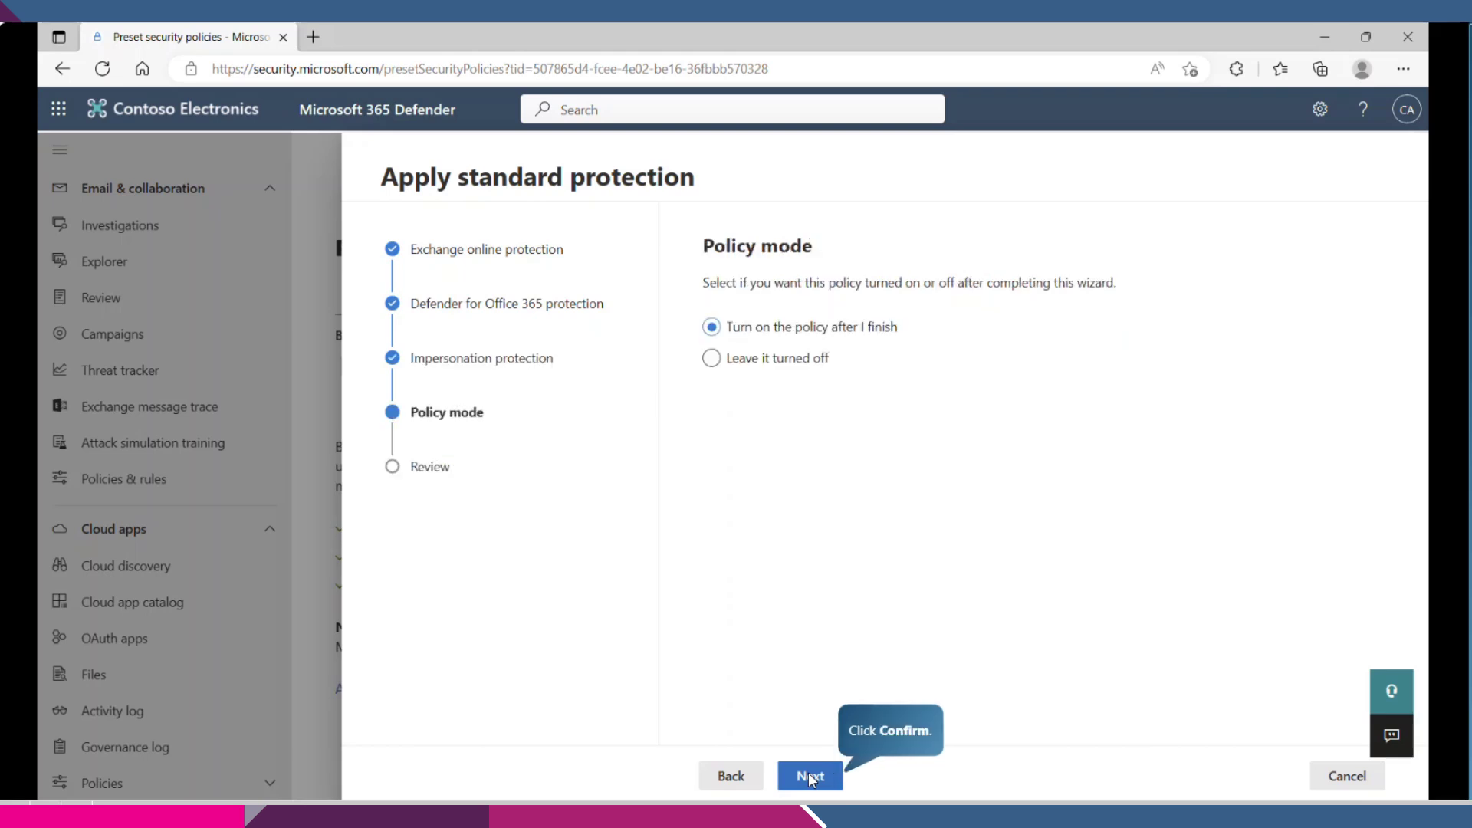
left_click(810, 778)
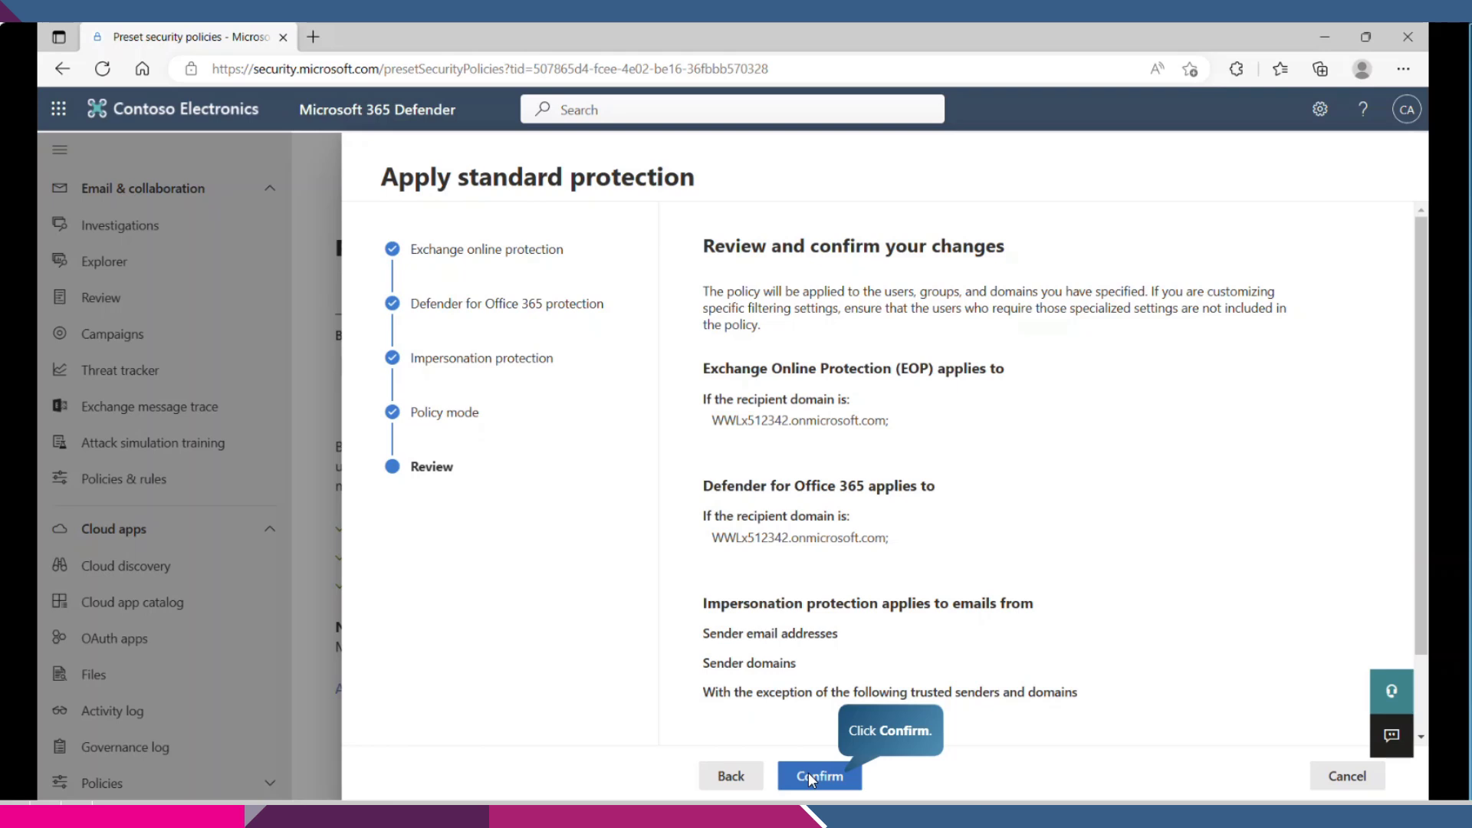
left_click(808, 771)
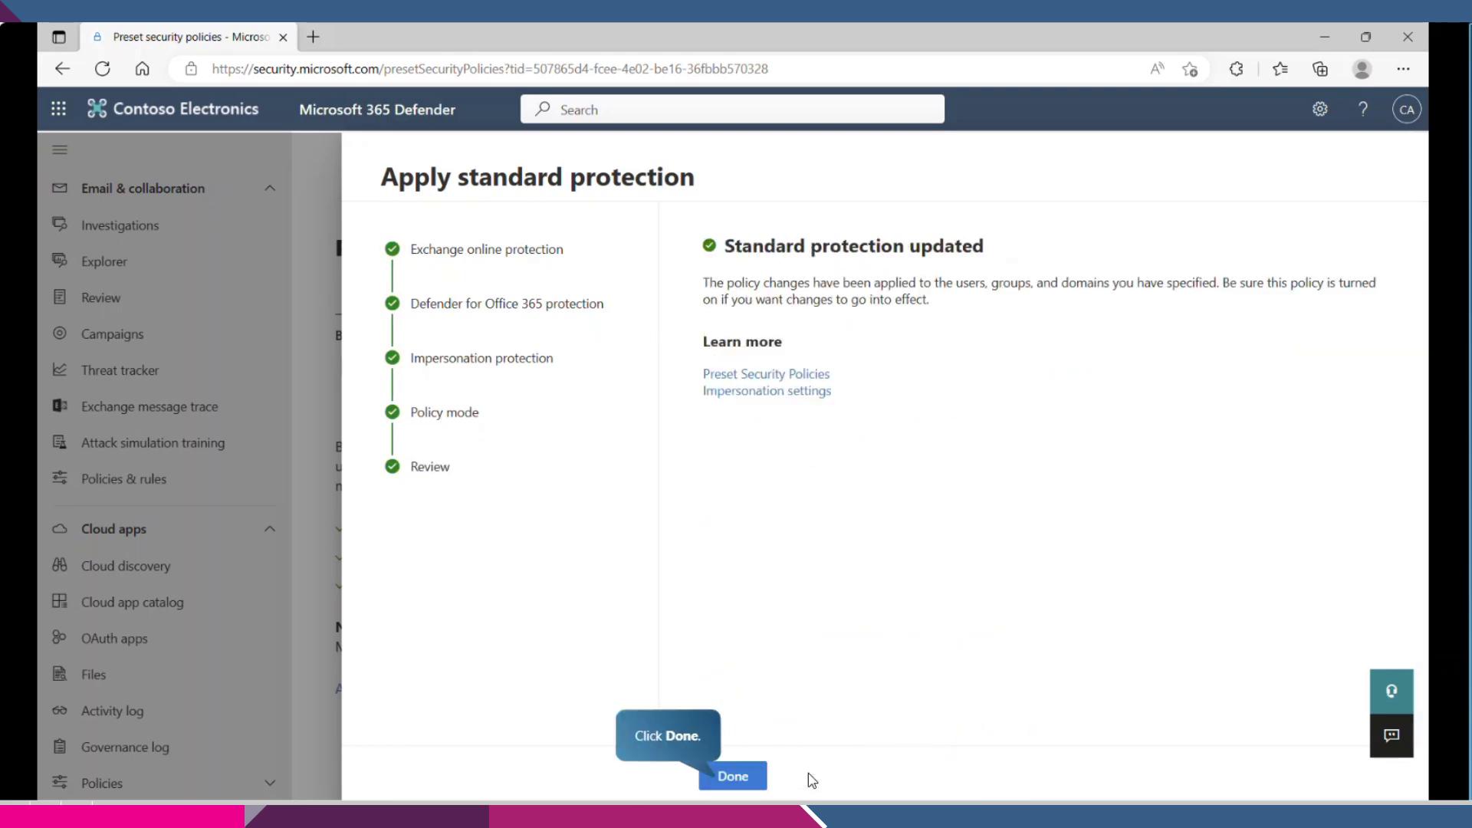
left_click(730, 777)
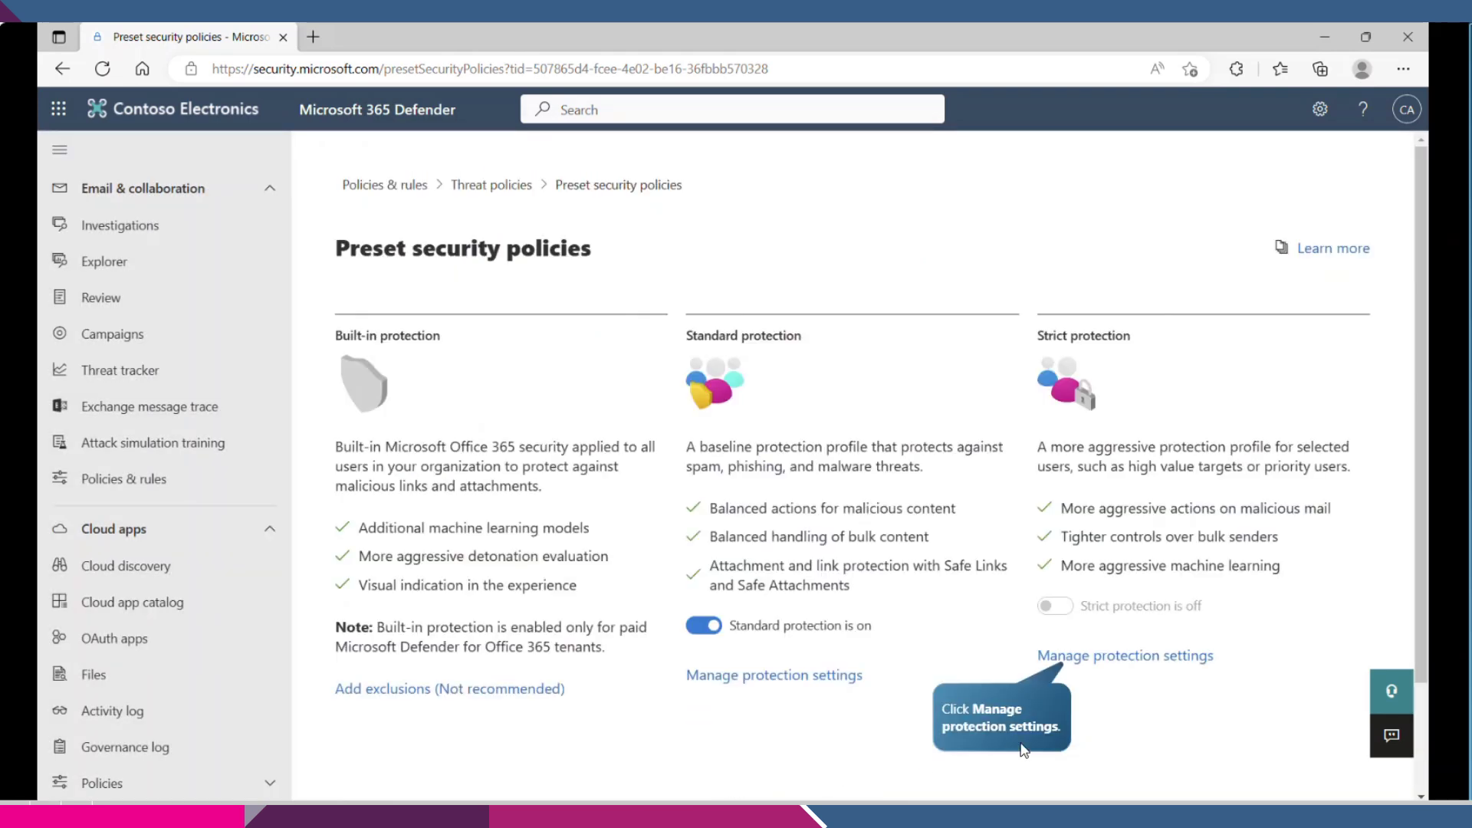
- Start Strict protection with Exchange Online Protection applied only to the Leadership group
left_click(1045, 657)
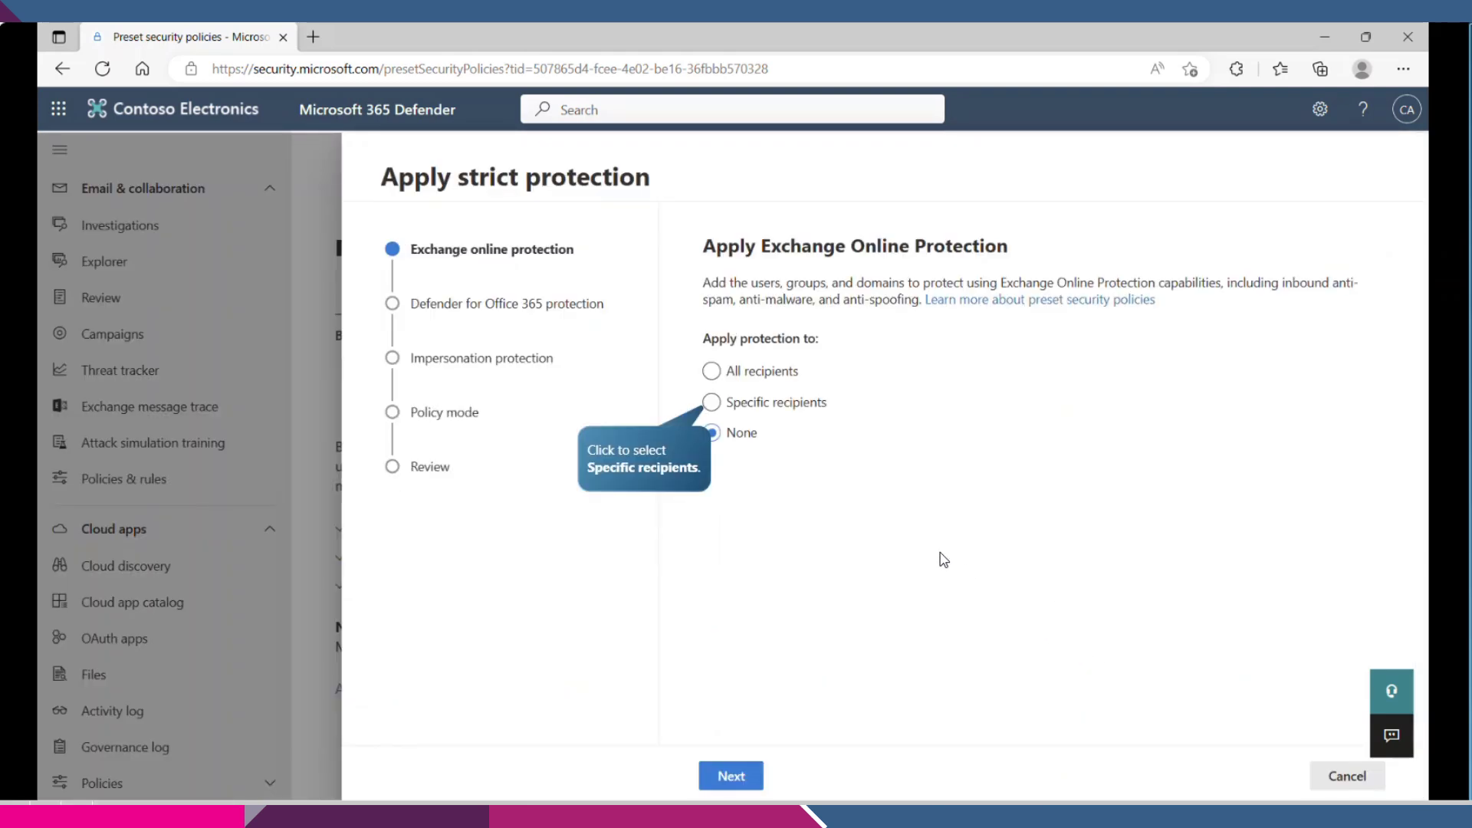
left_click(719, 415)
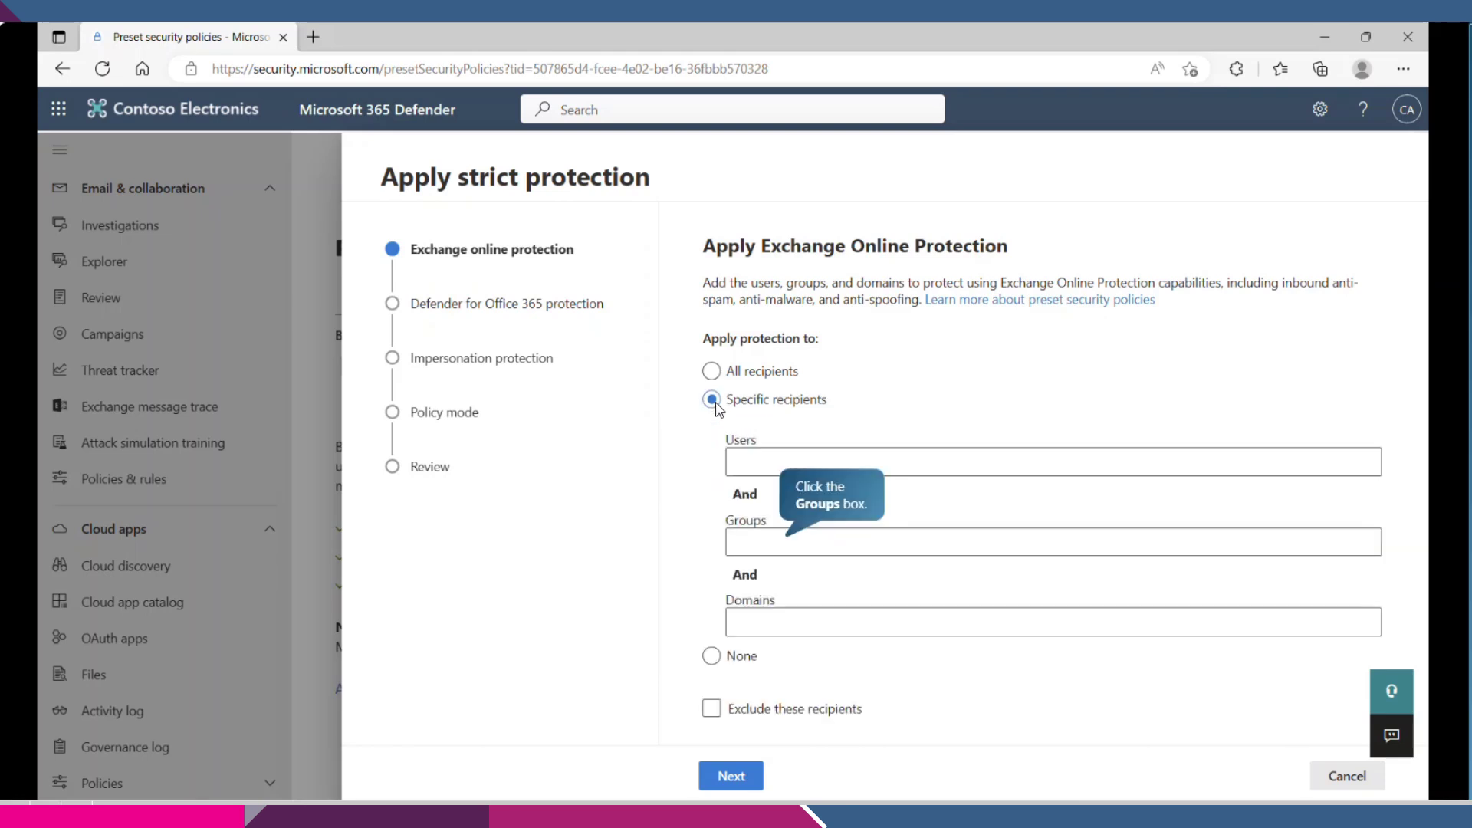
left_click(763, 549)
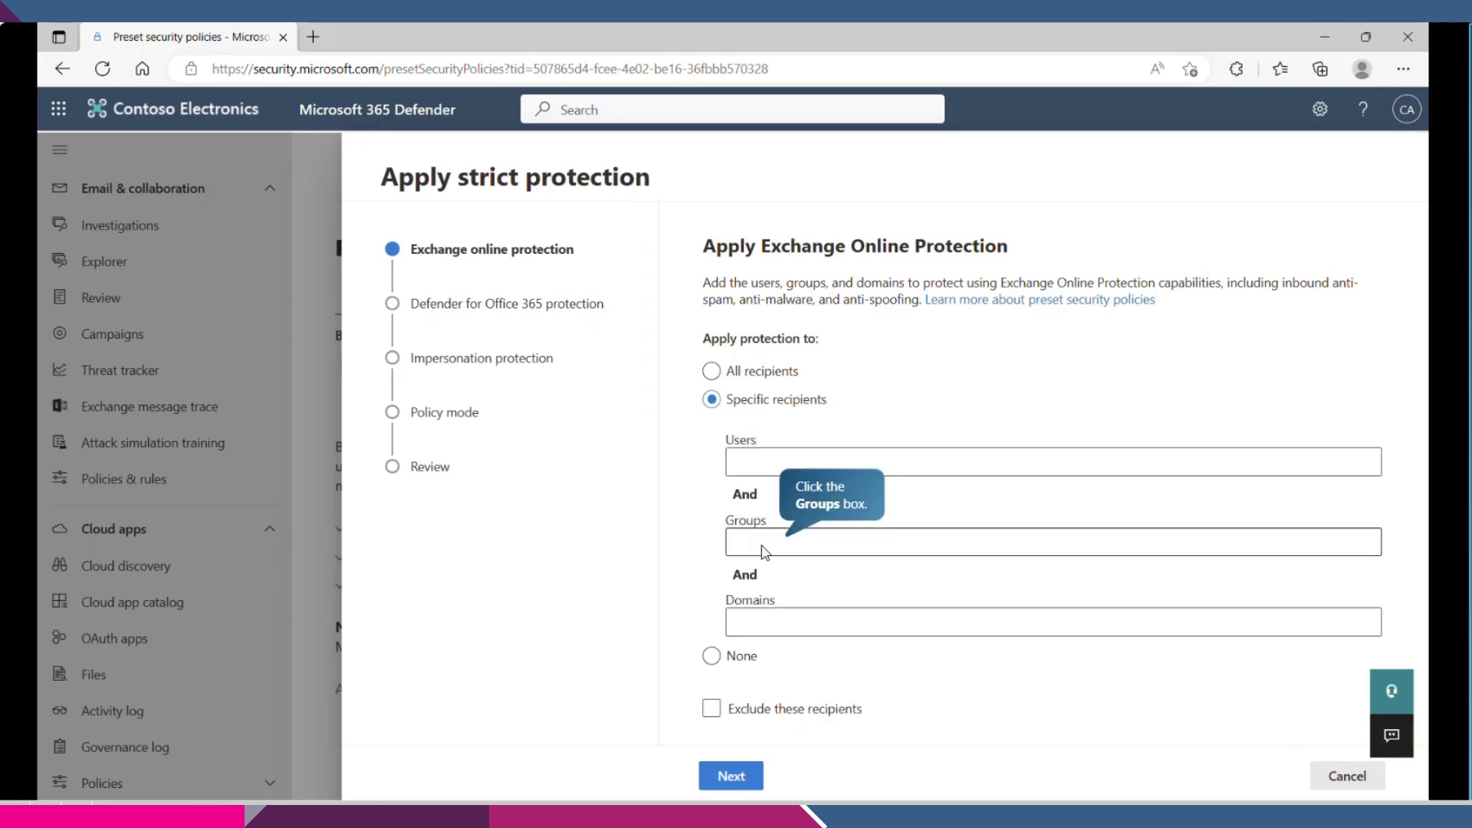
type("Leadership")
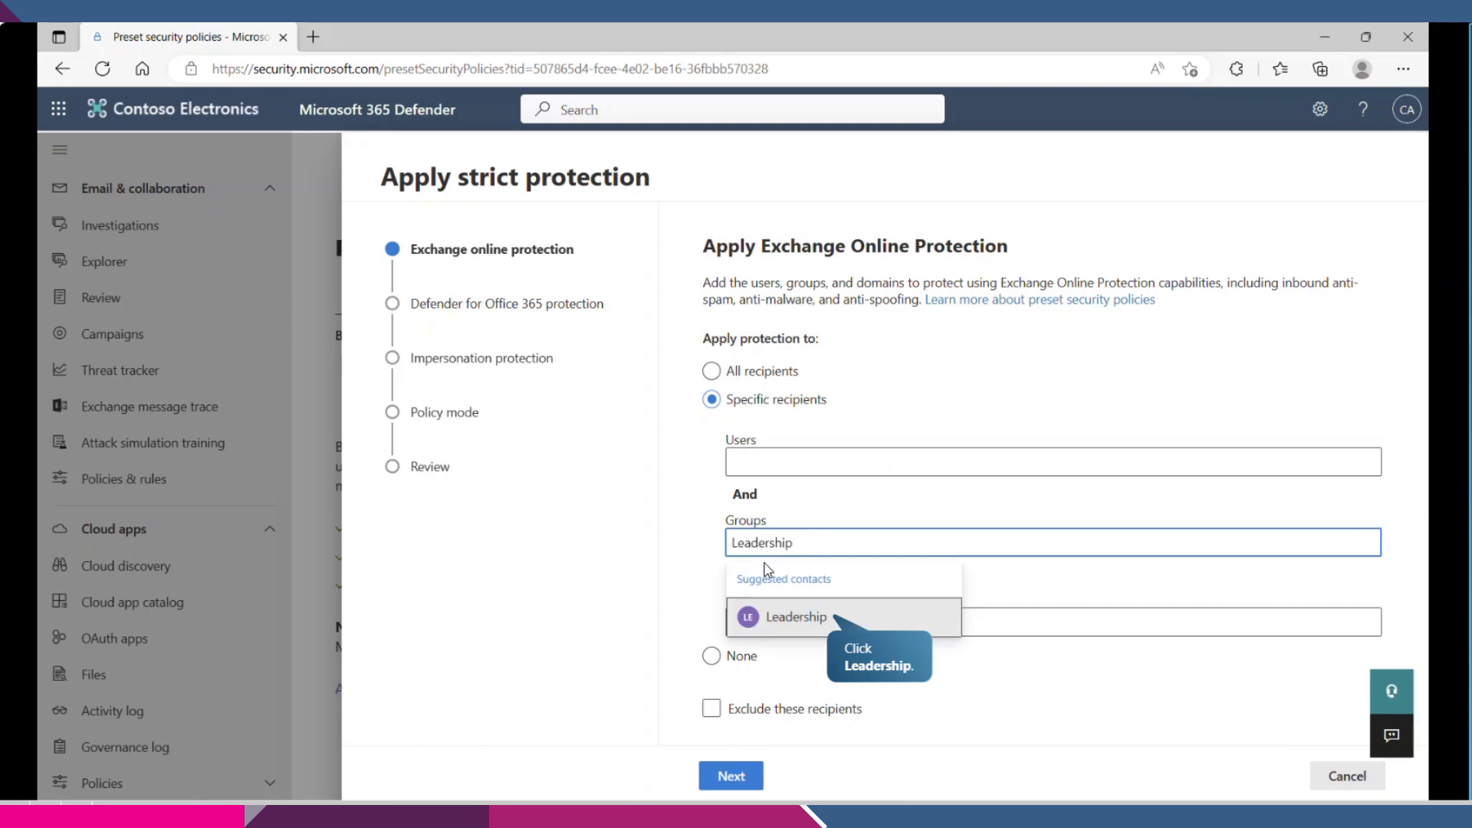
left_click(776, 615)
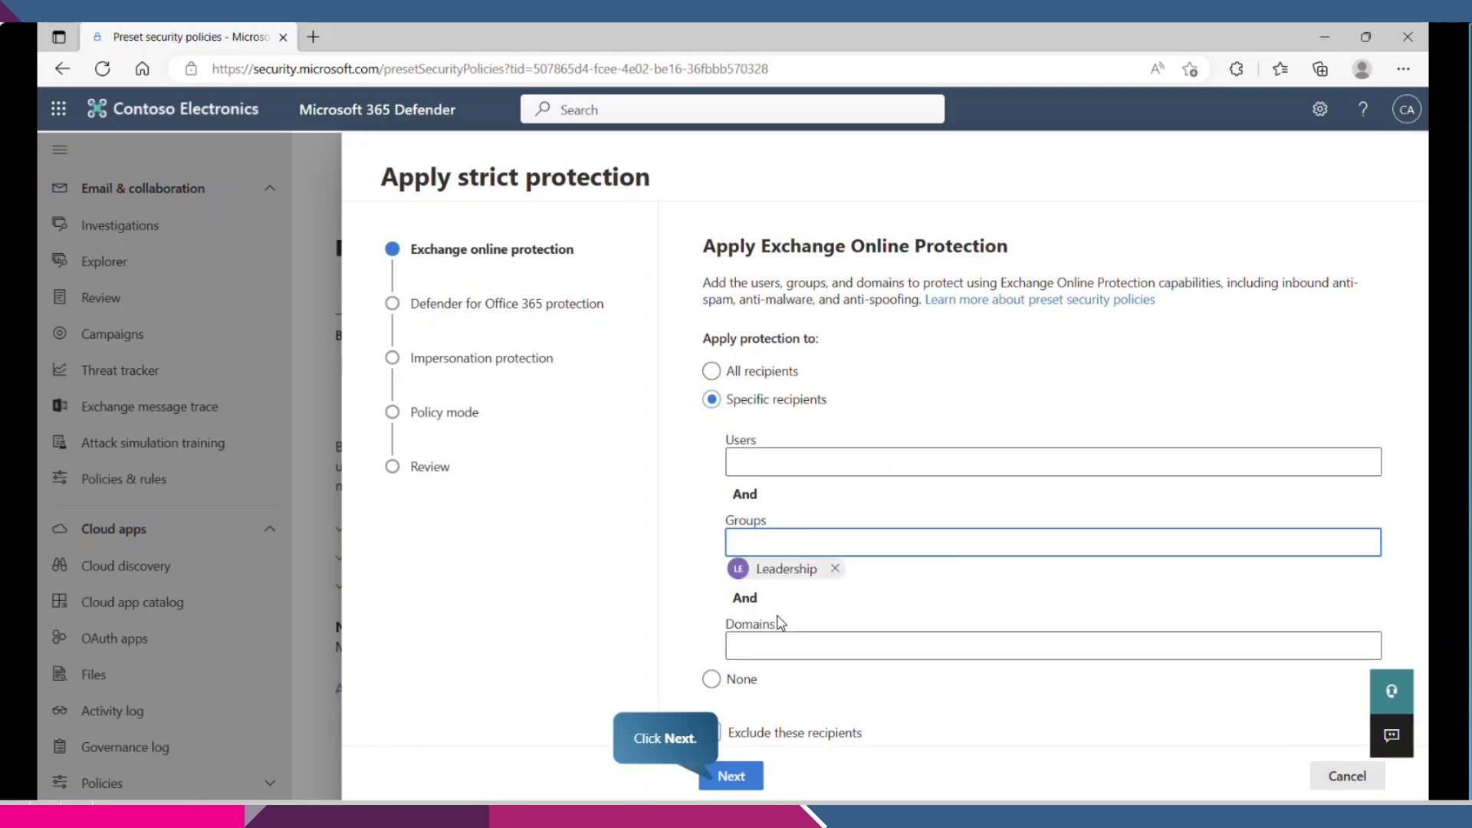
left_click(736, 777)
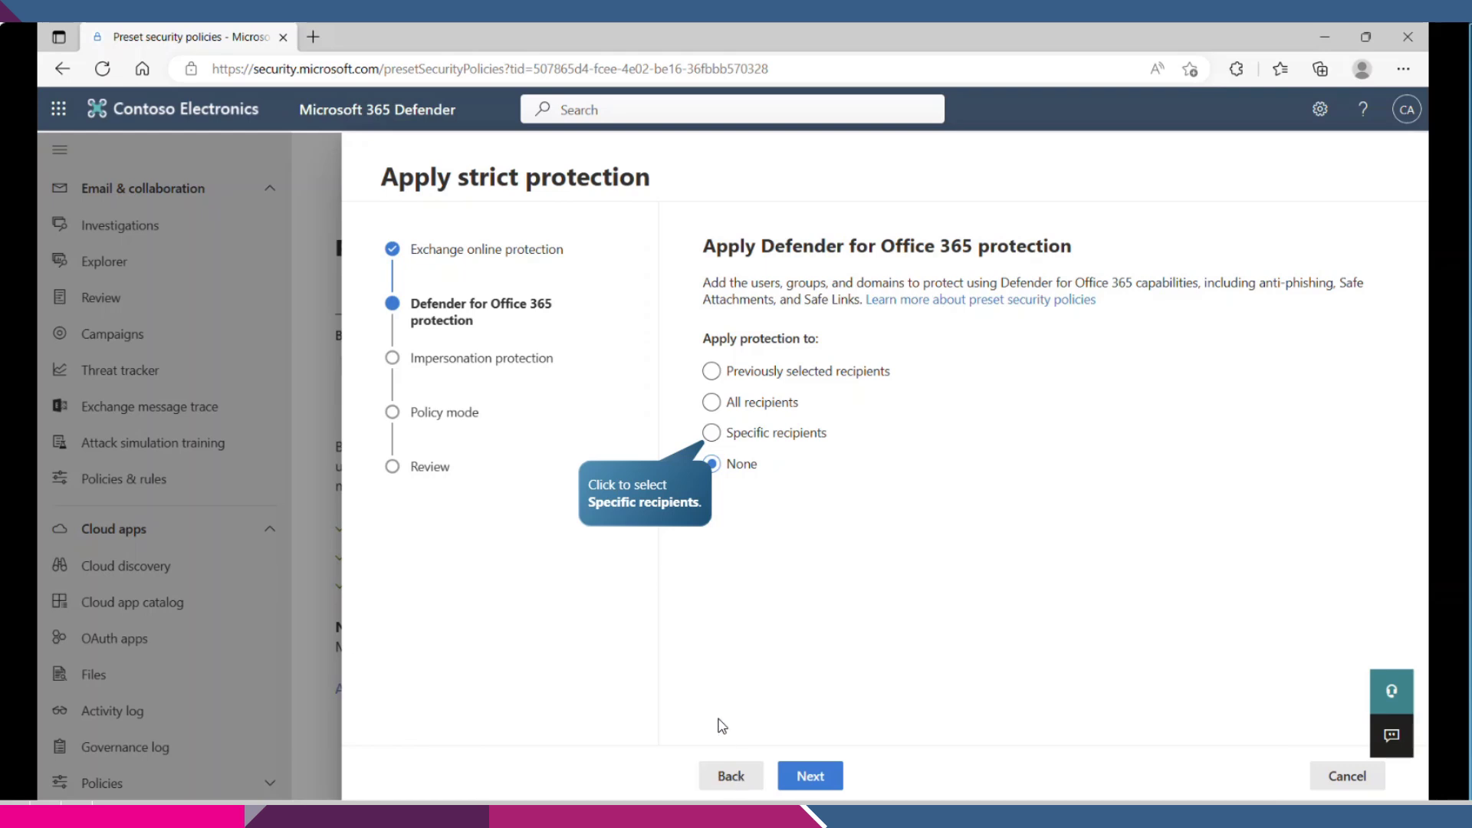
- Limit Defender for Office 365 Strict protection to the Leadership group via Specific recipients
left_click(712, 434)
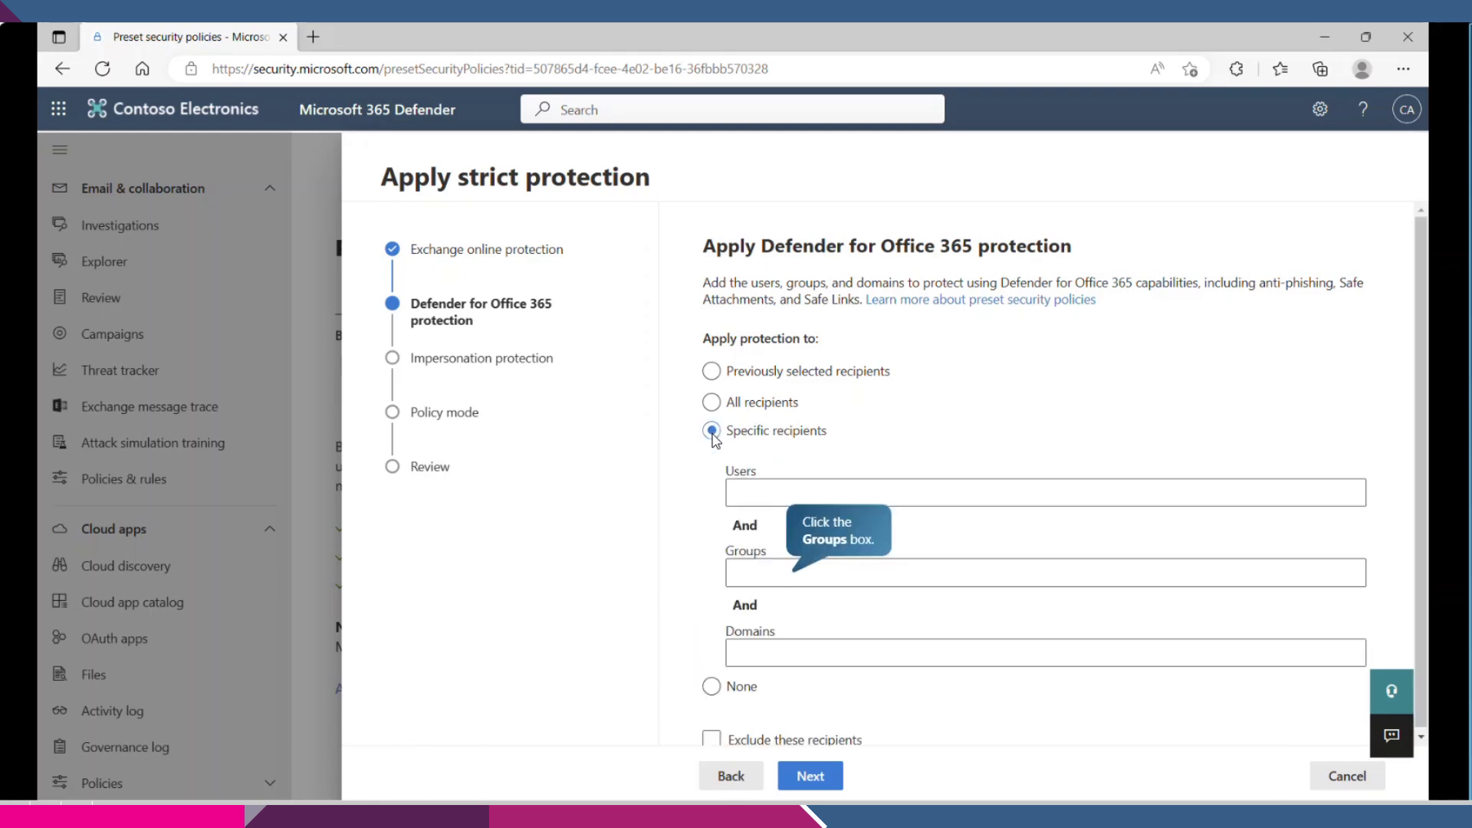
left_click(776, 575)
type("Leadership")
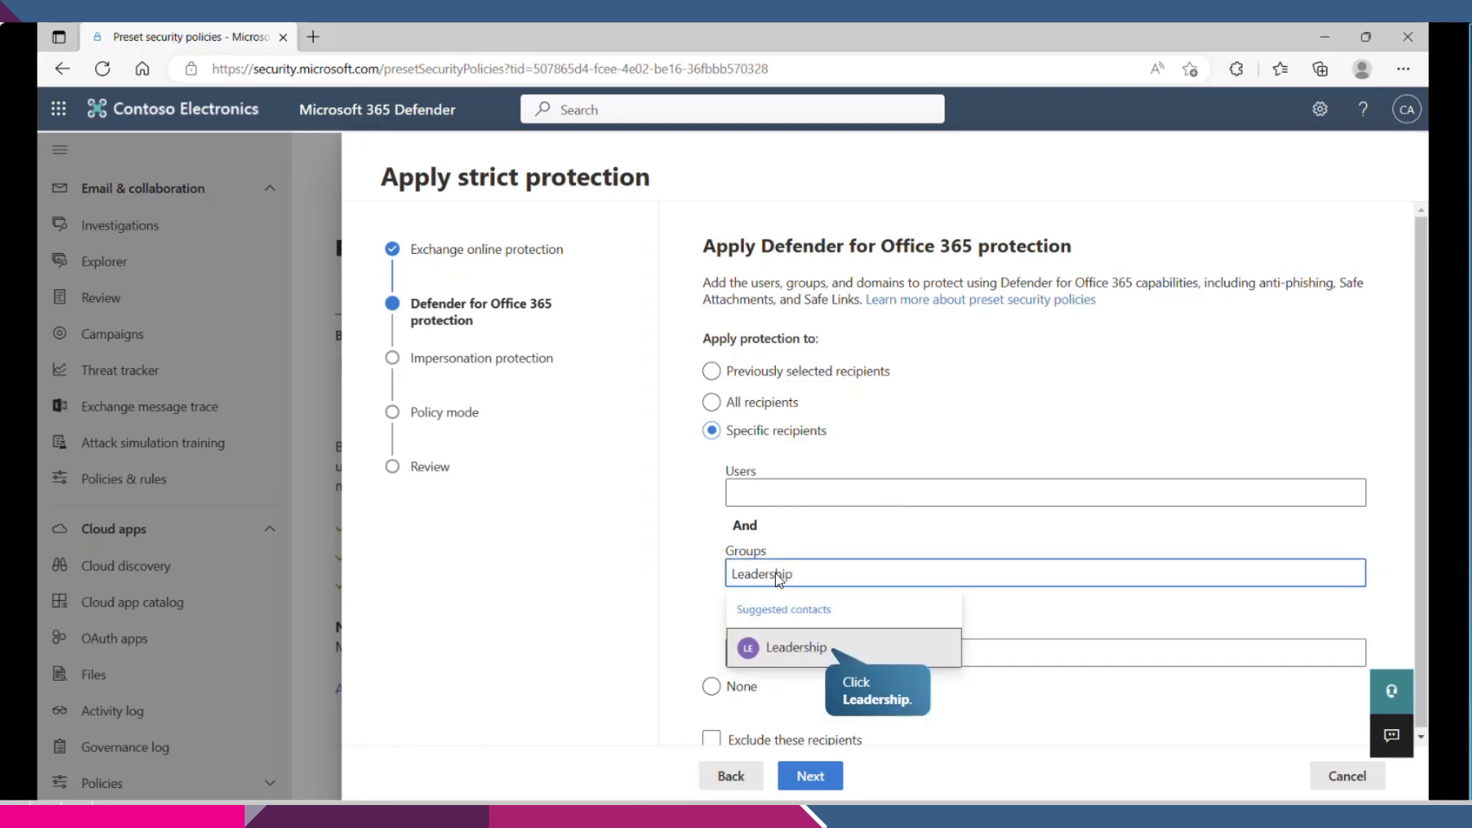
left_click(811, 642)
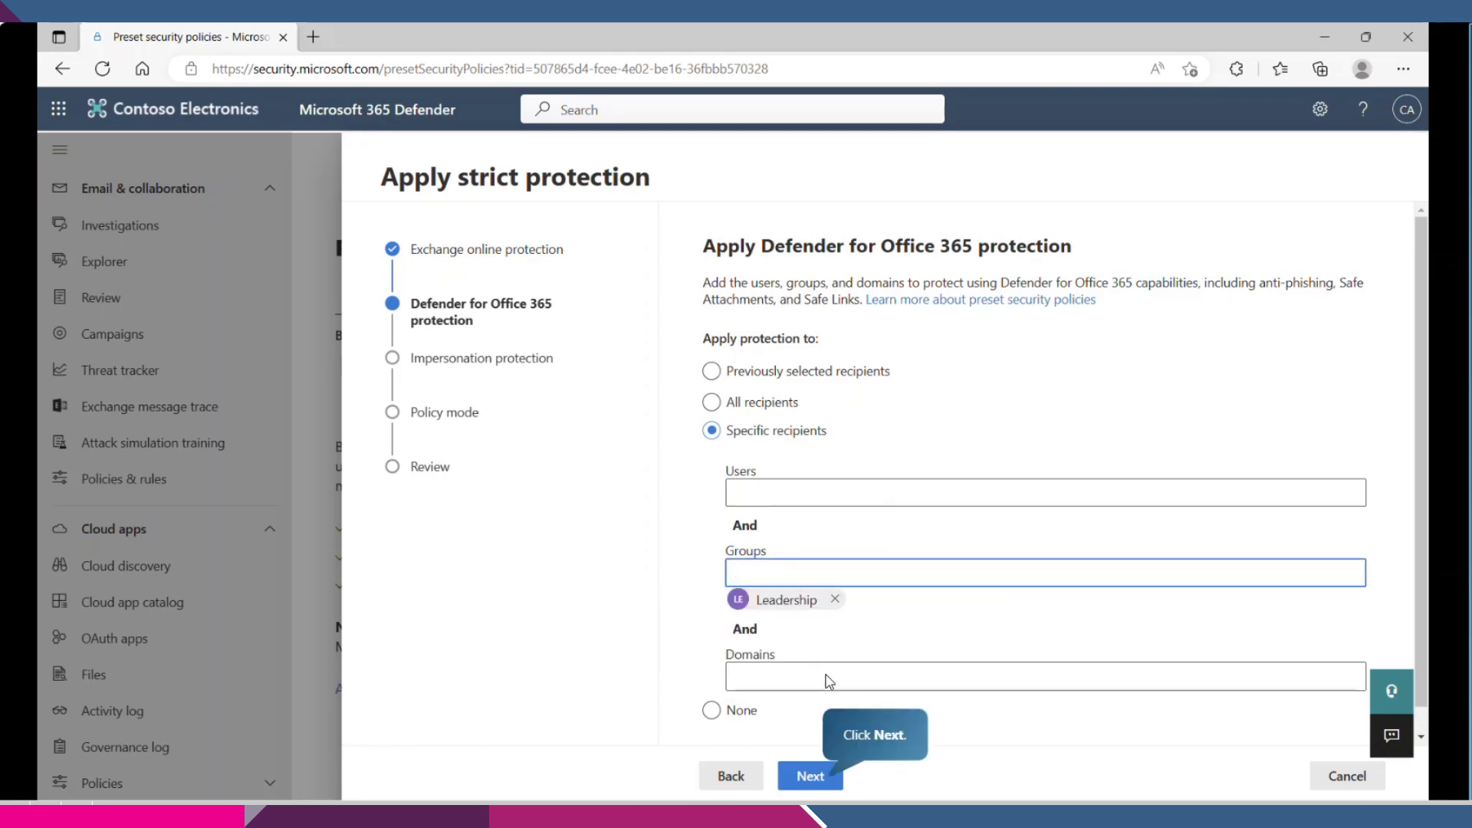
- Skip impersonated users and domains, keep the policy on, and confirm Strict protection
left_click(816, 772)
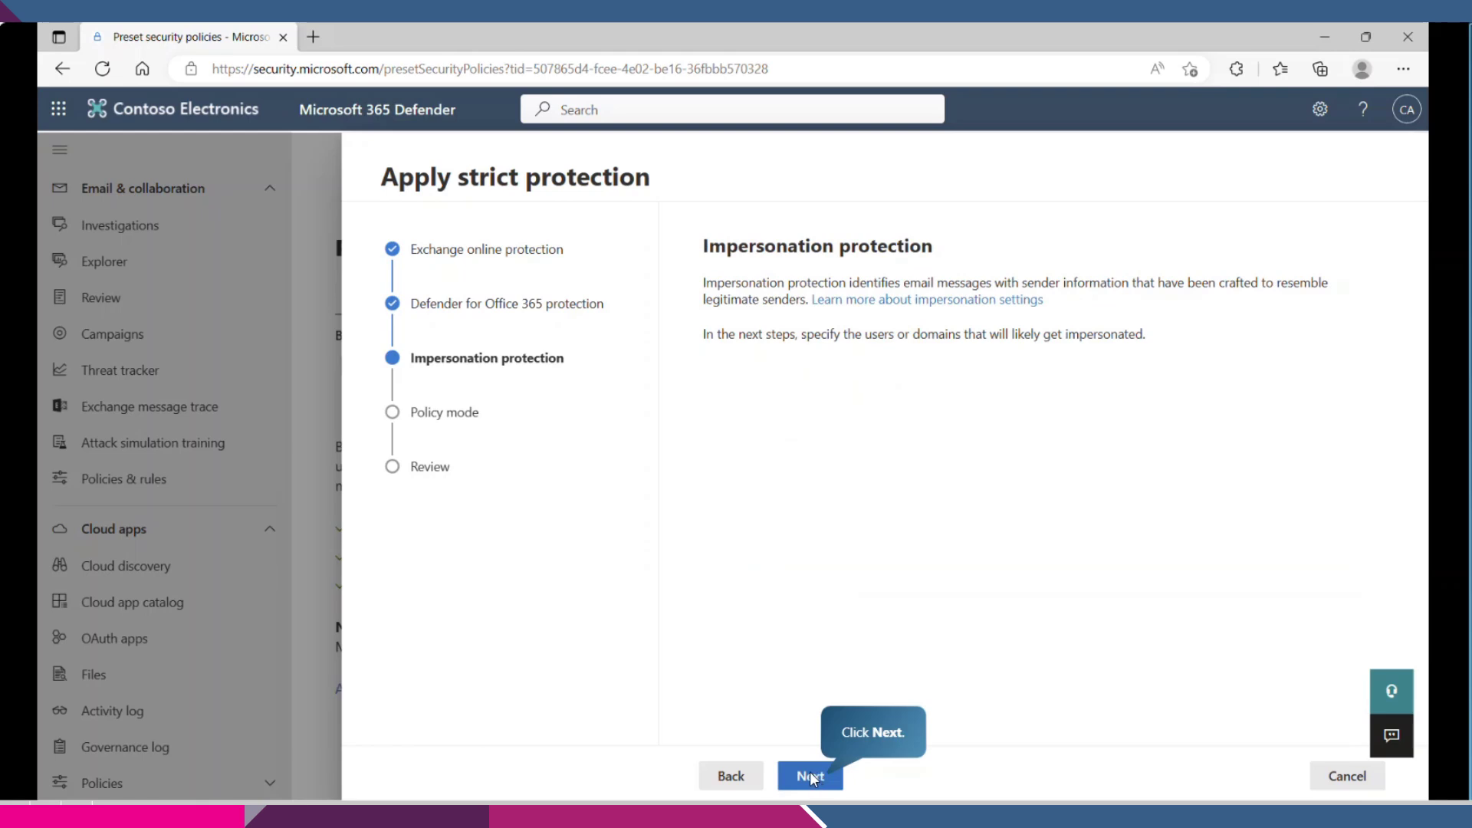
left_click(810, 773)
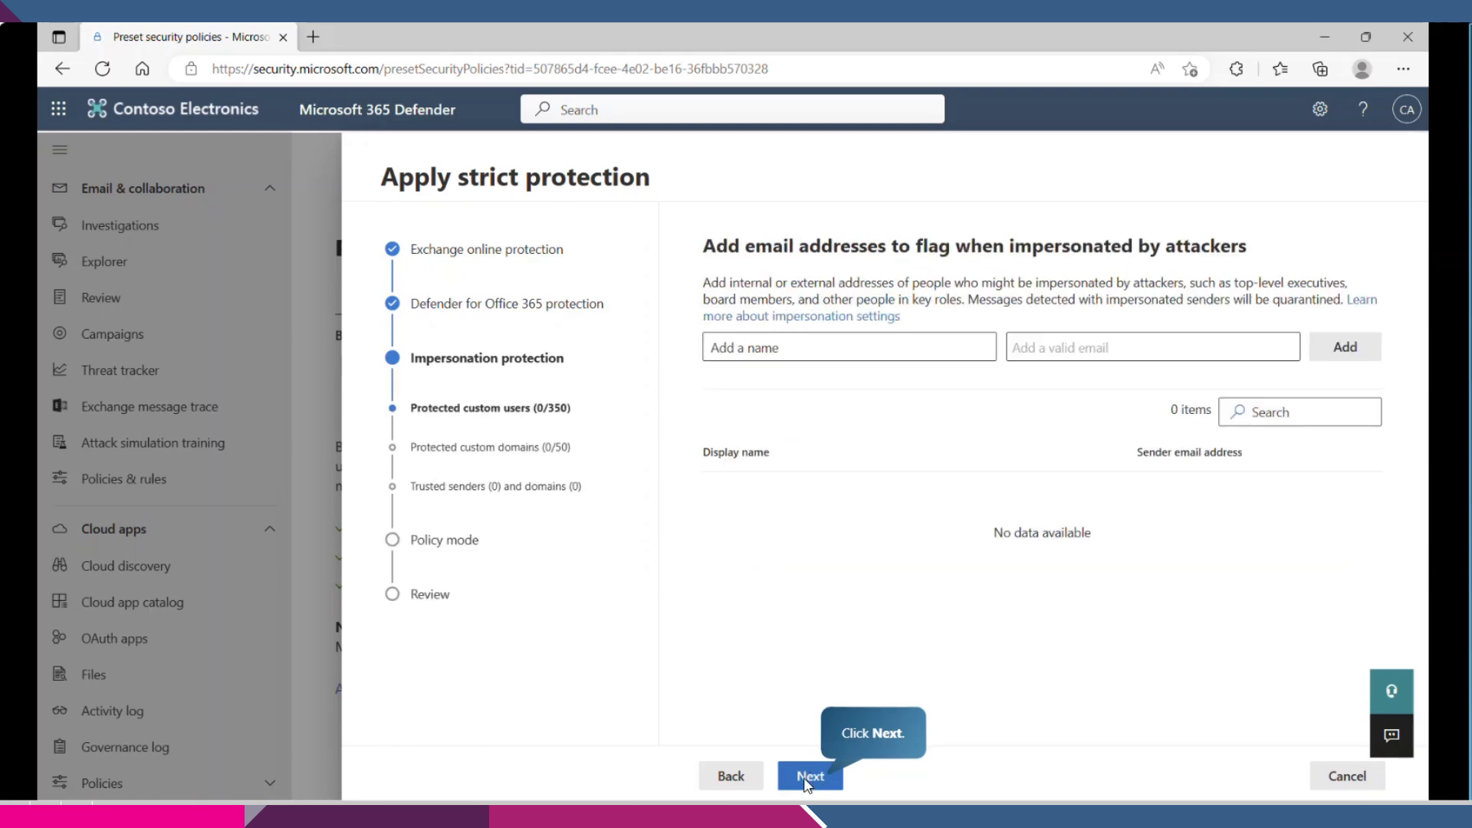
left_click(808, 782)
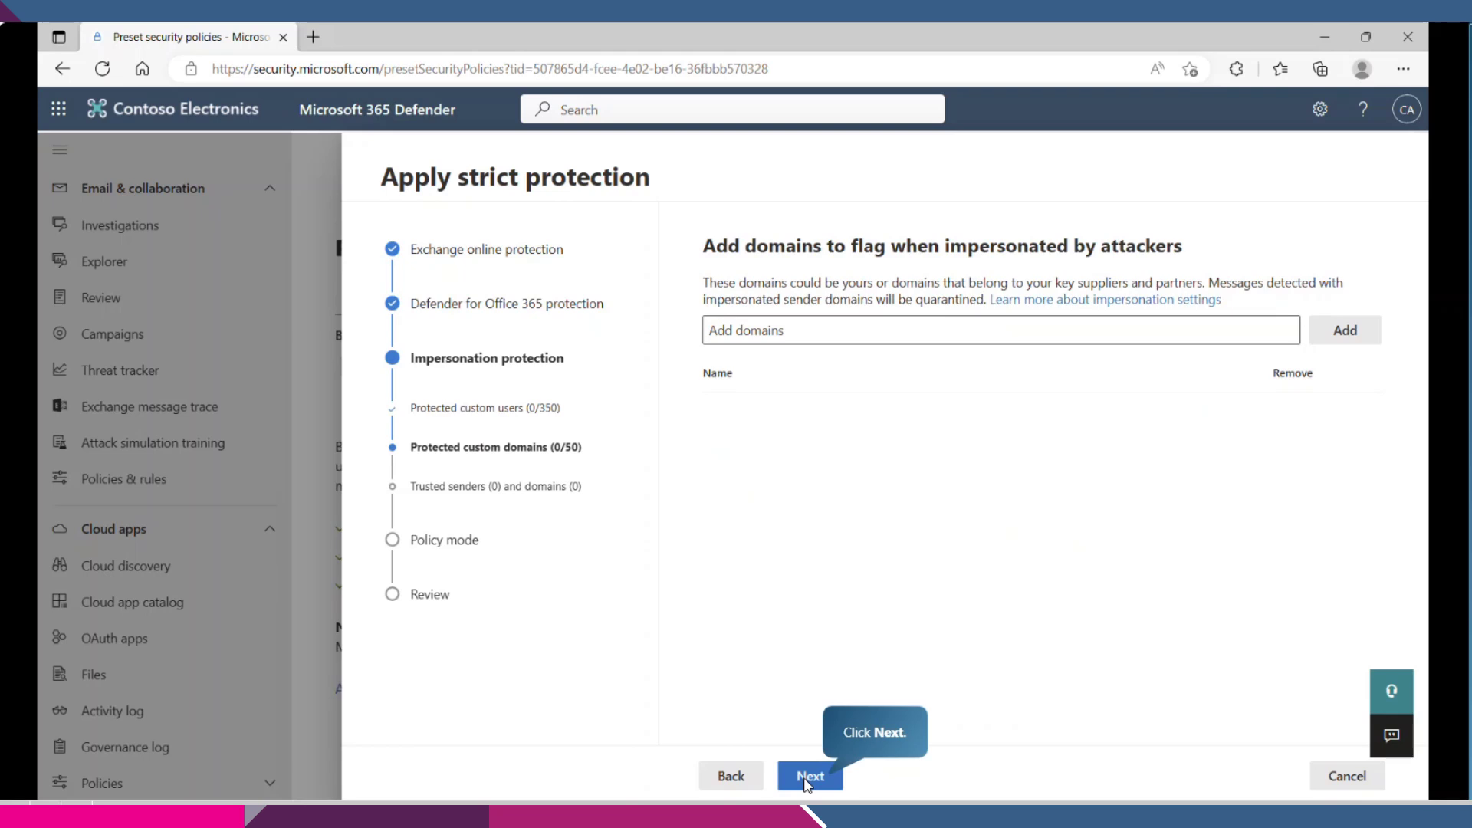
left_click(808, 782)
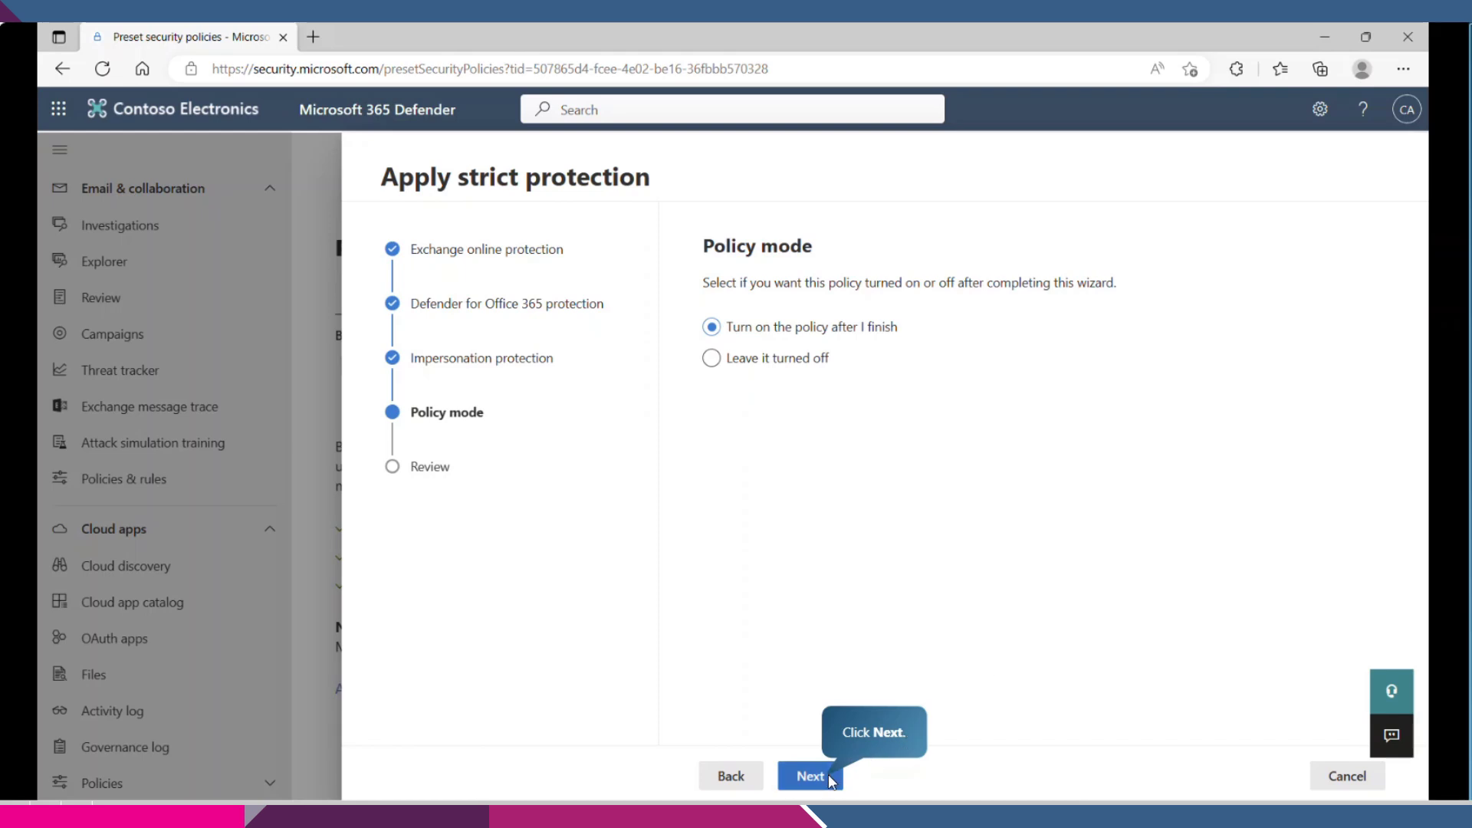
left_click(807, 781)
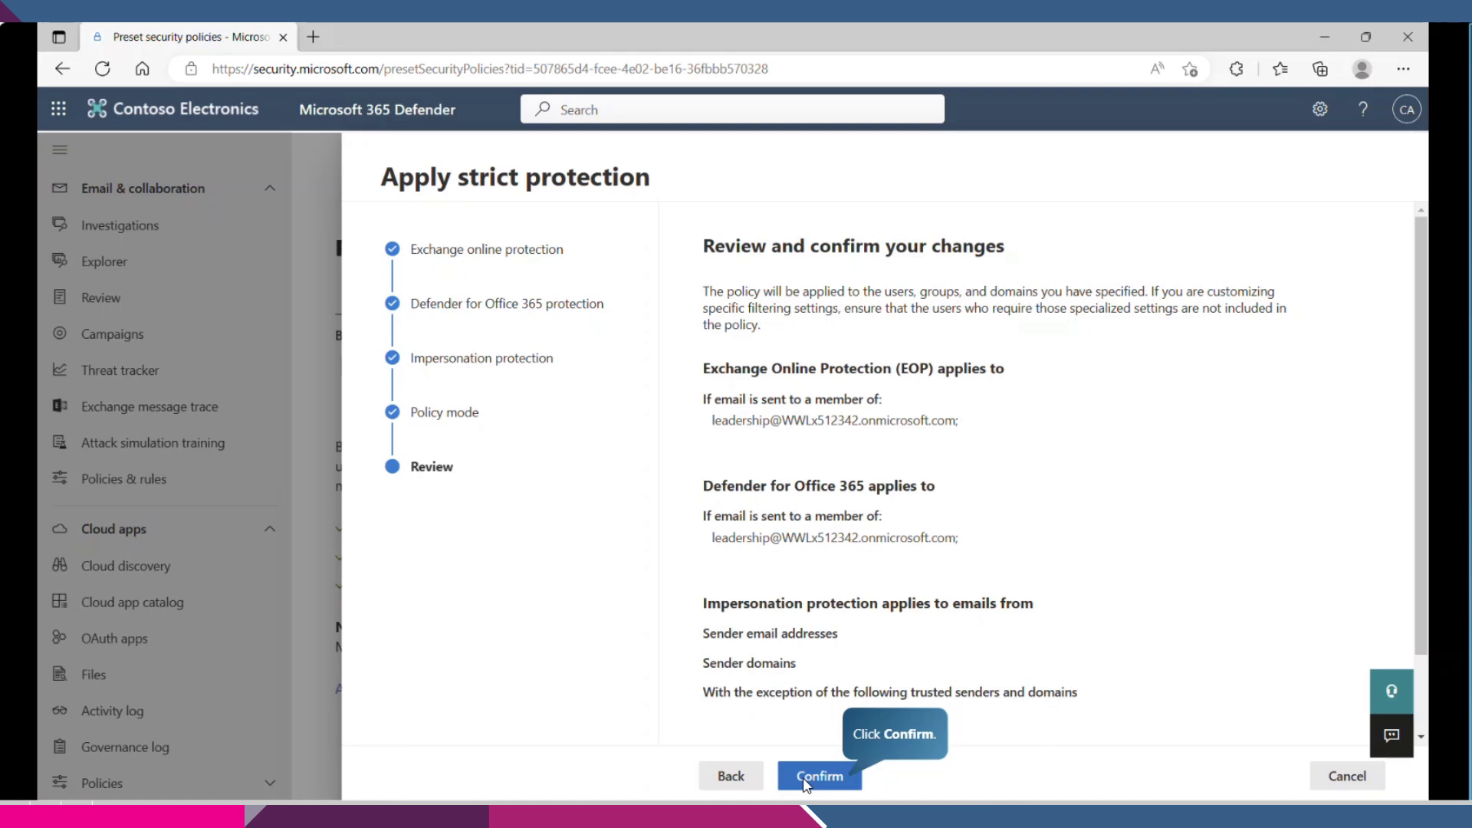
left_click(806, 781)
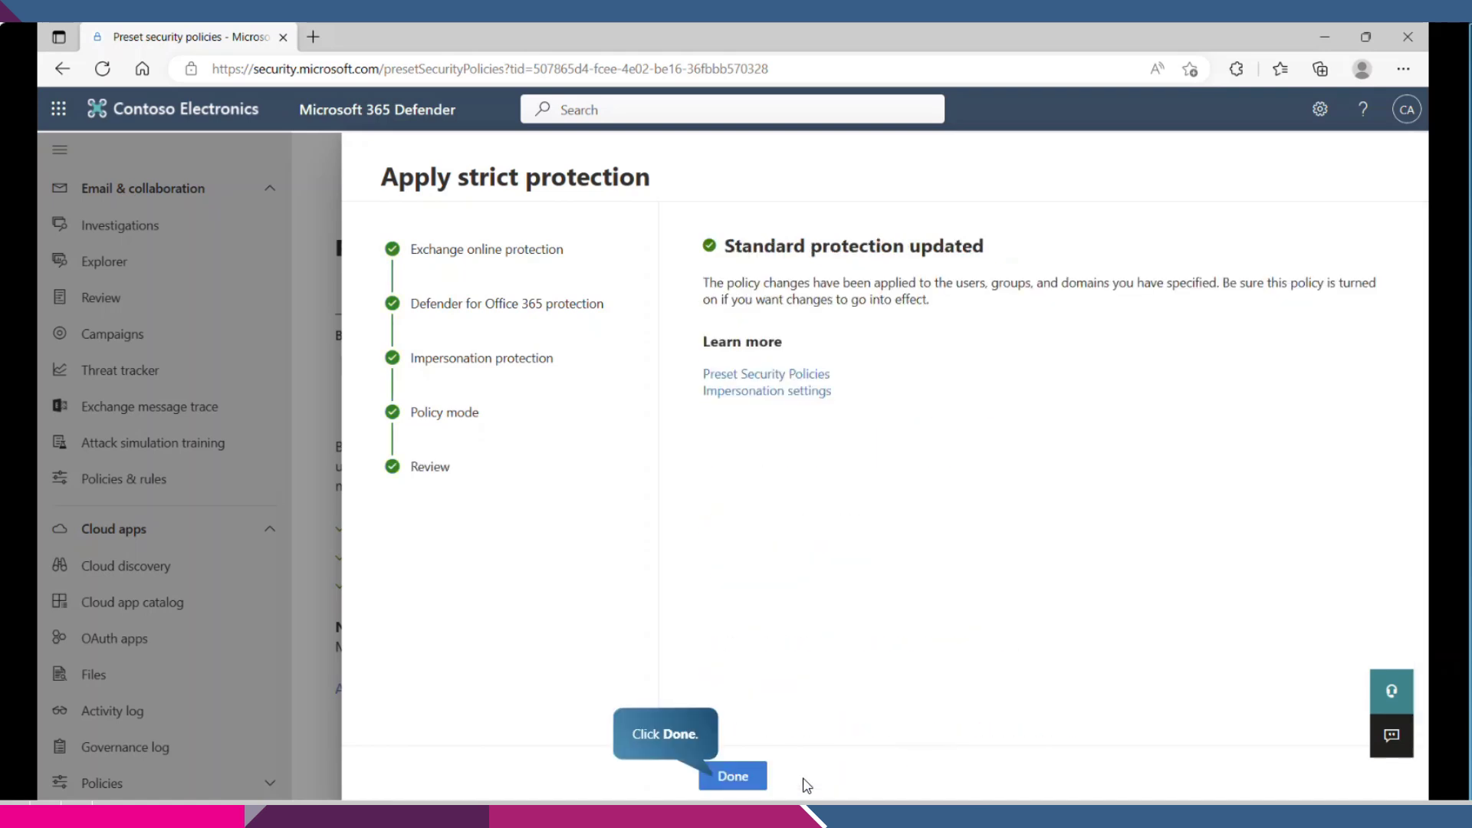
left_click(735, 776)
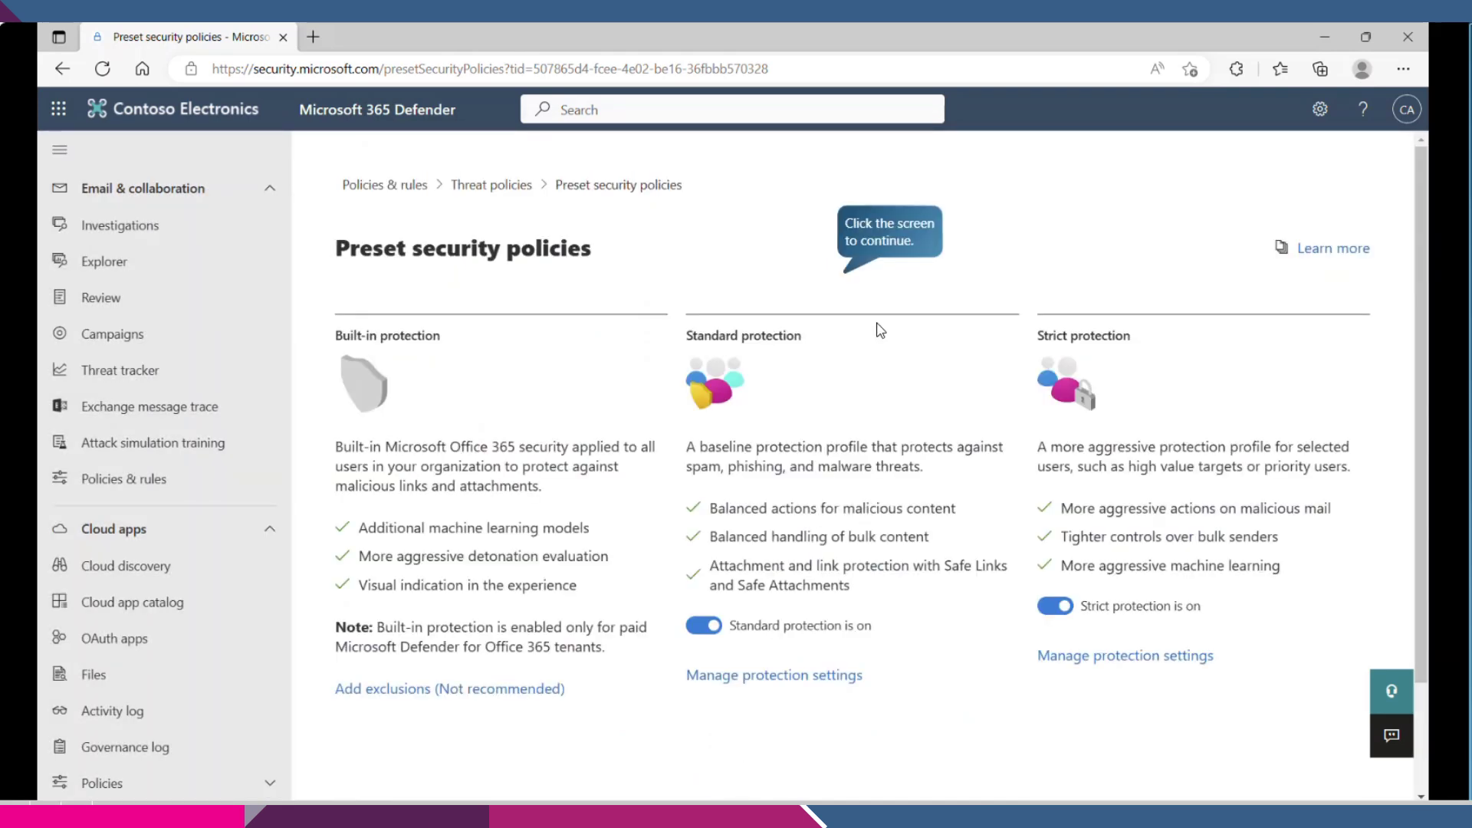
- Move to Task 2 and open Settings > Microsoft 365 Defender to view the Account details
left_click(878, 223)
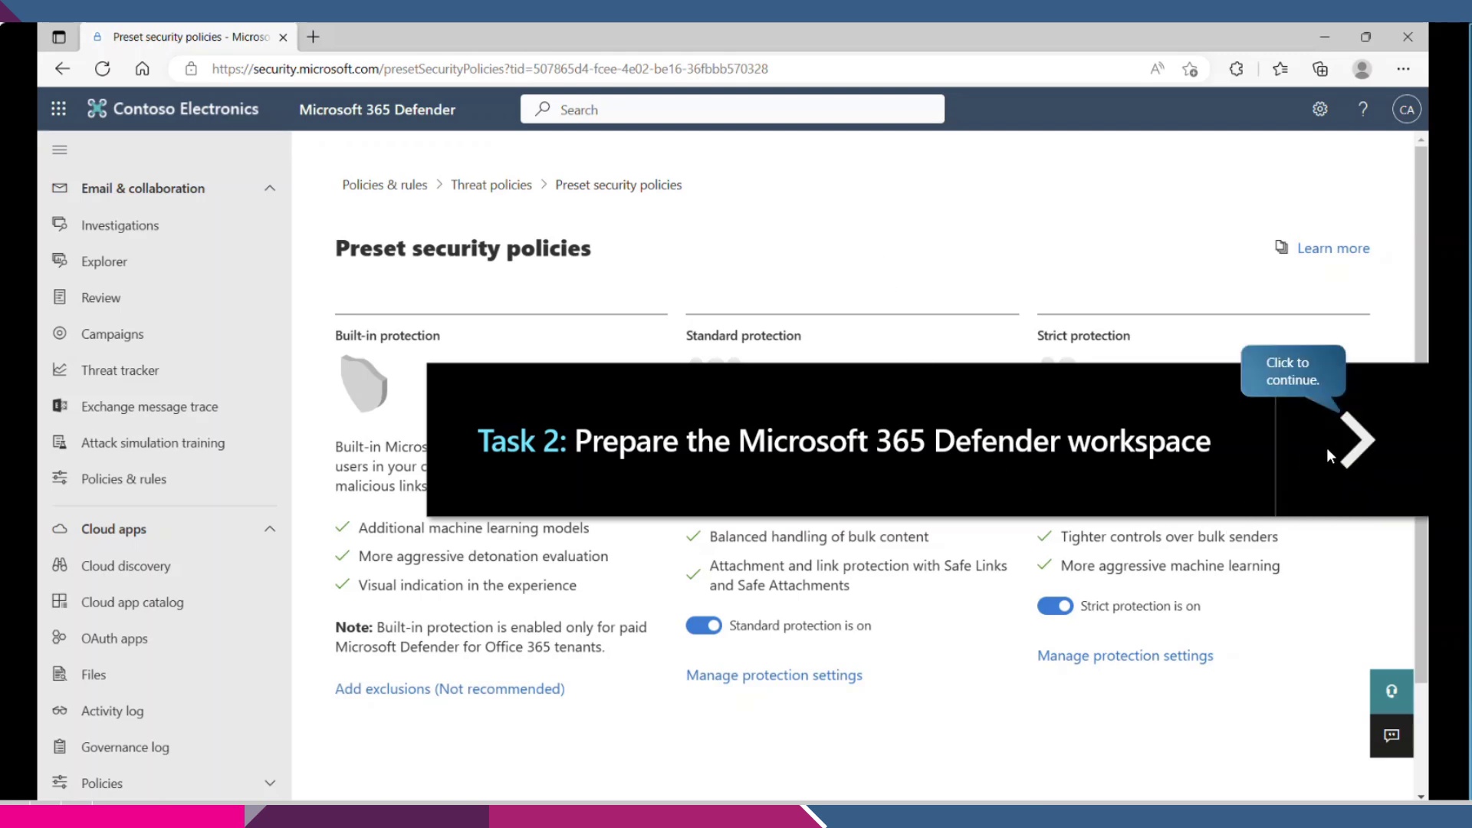
left_click(1355, 437)
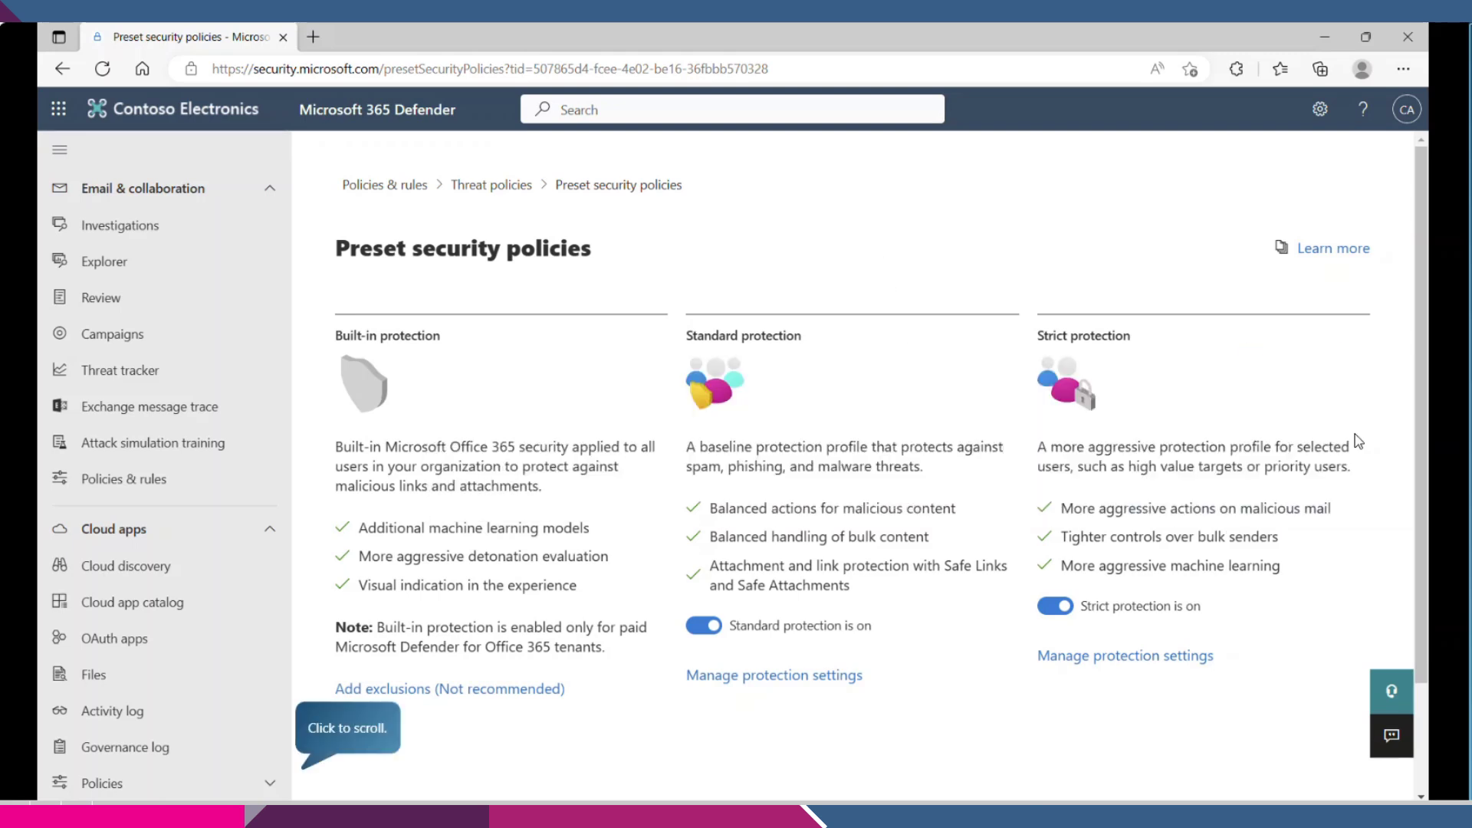
left_click(330, 729)
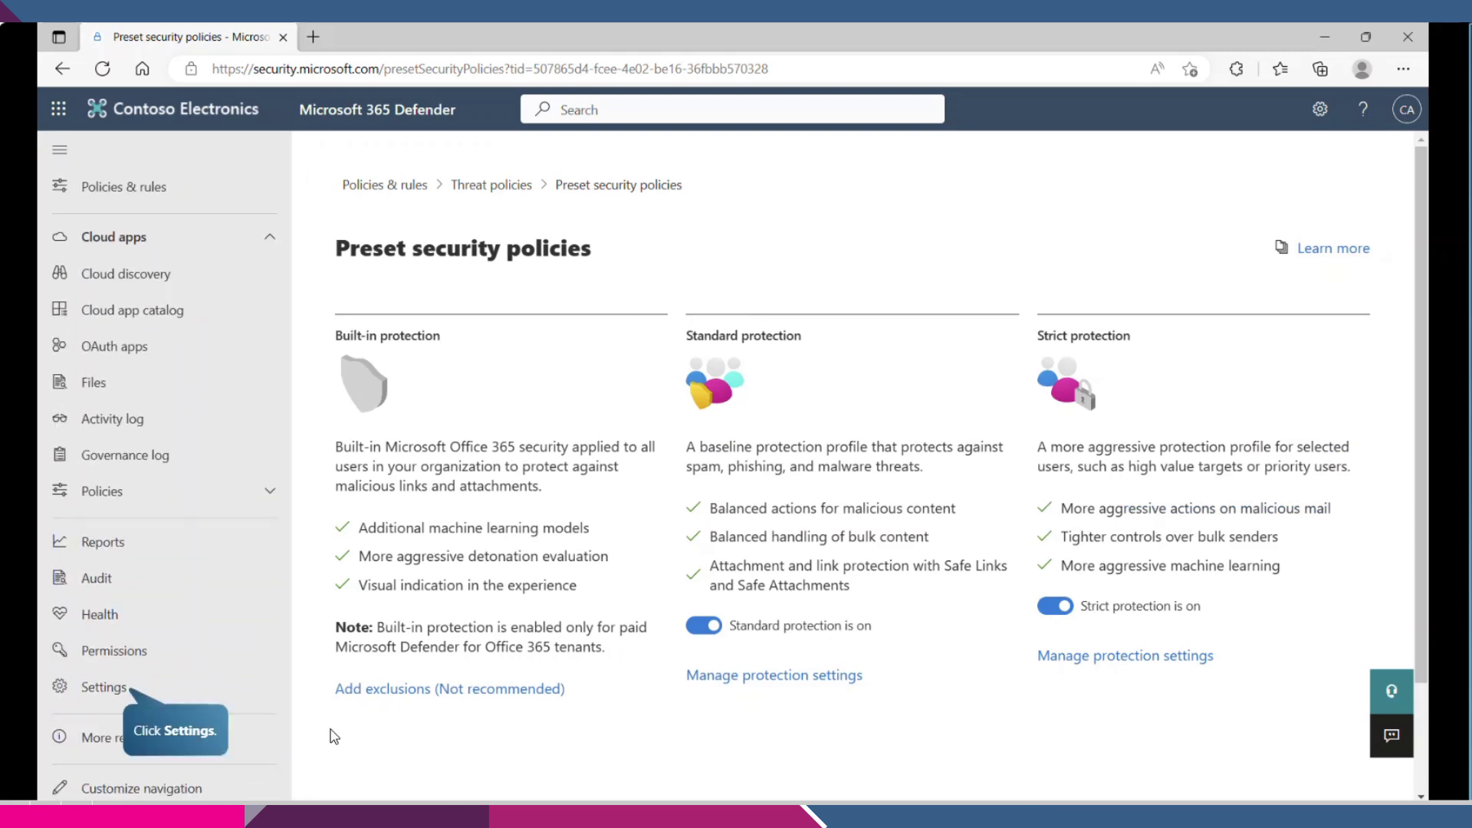
left_click(105, 689)
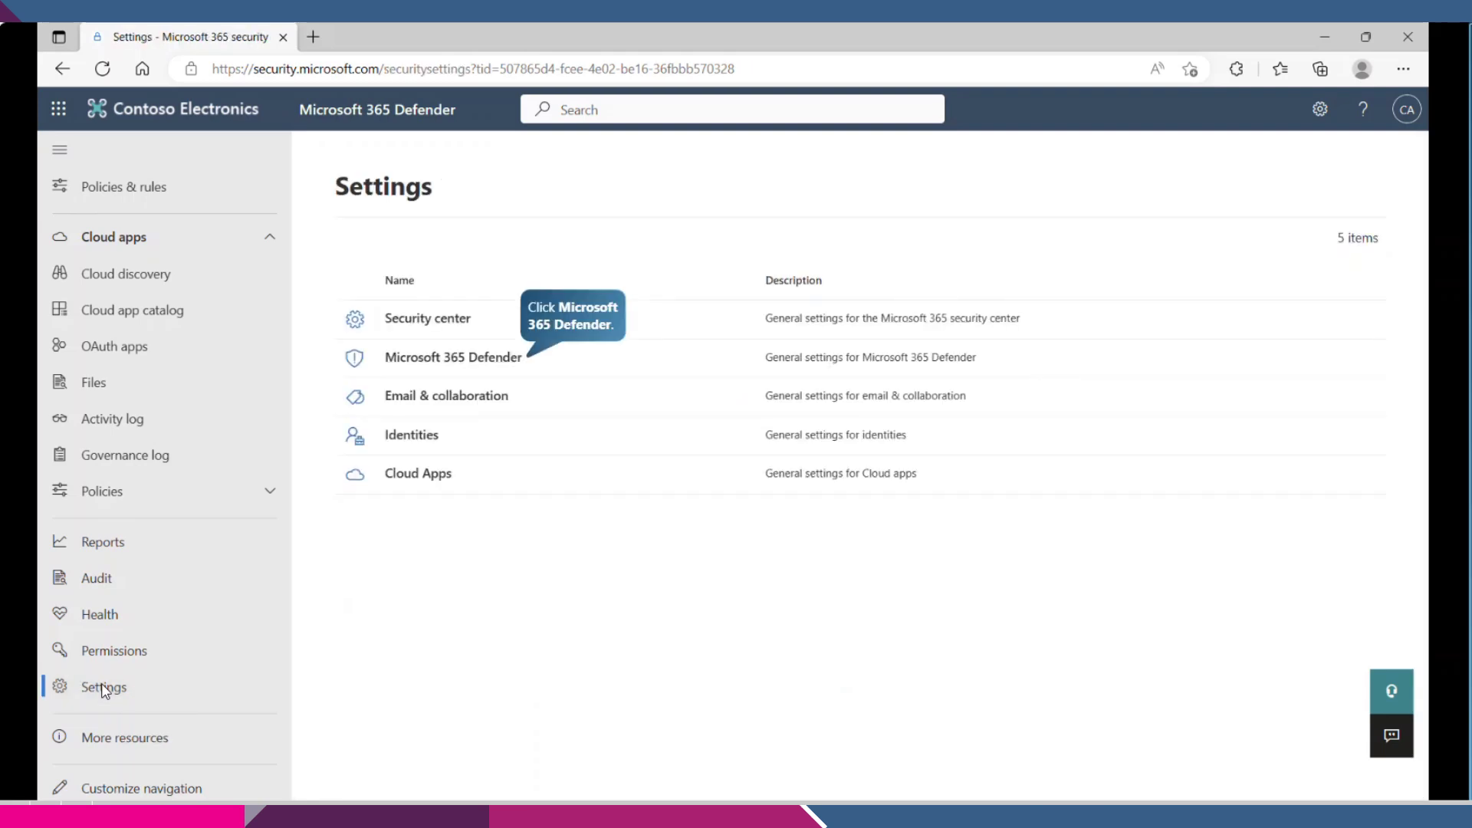
left_click(504, 358)
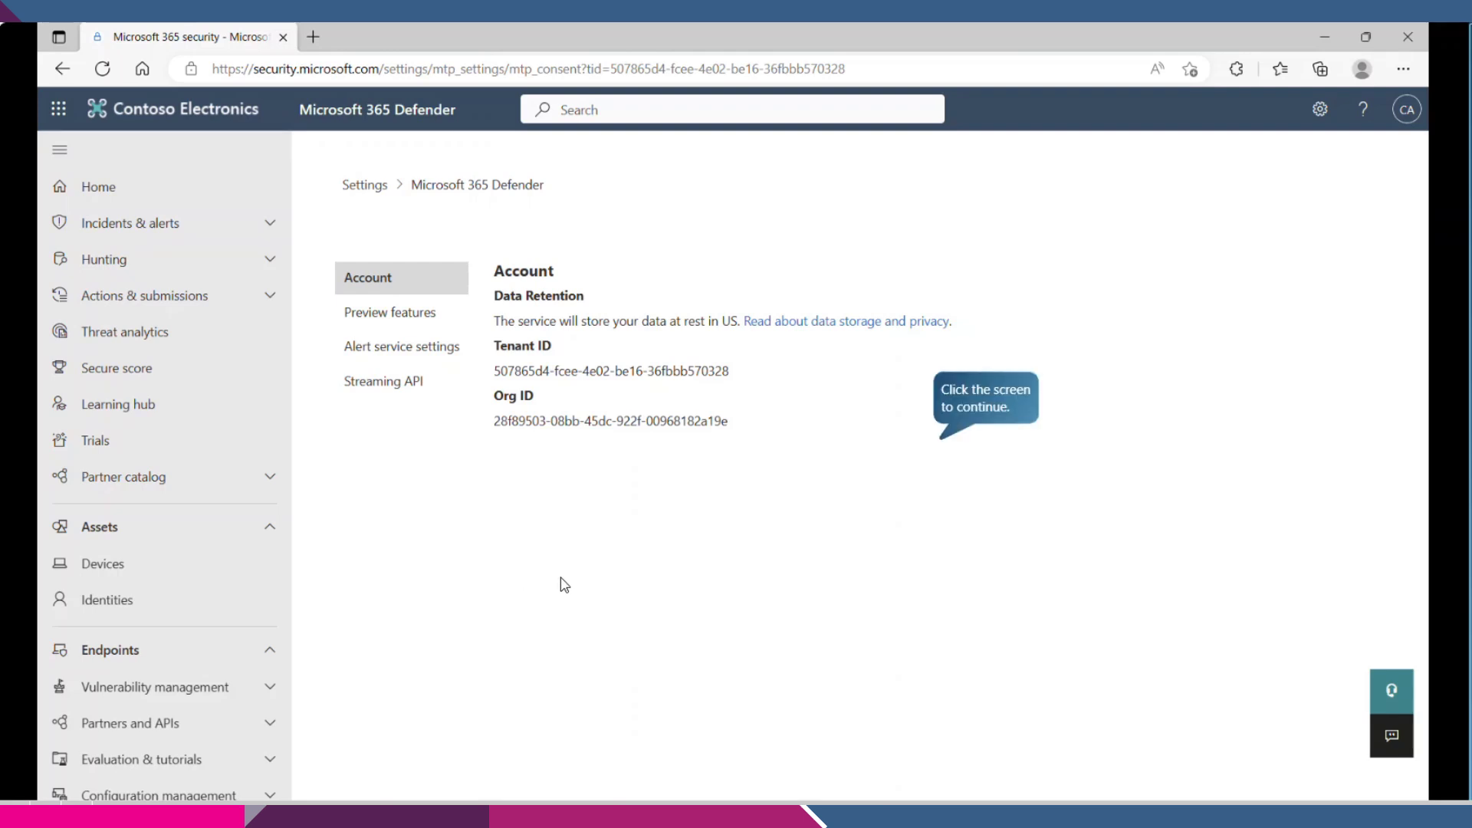
left_click(965, 393)
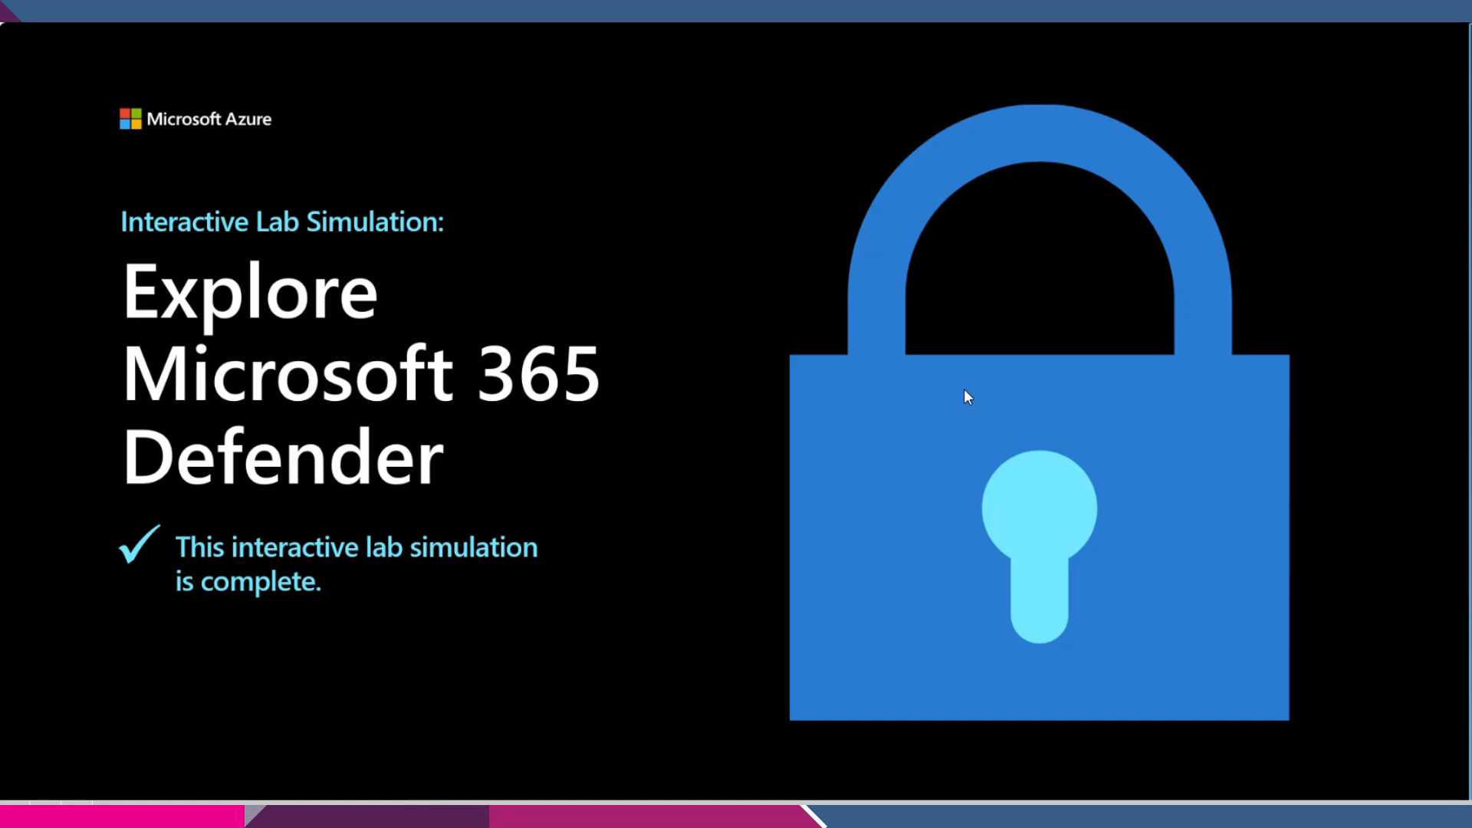